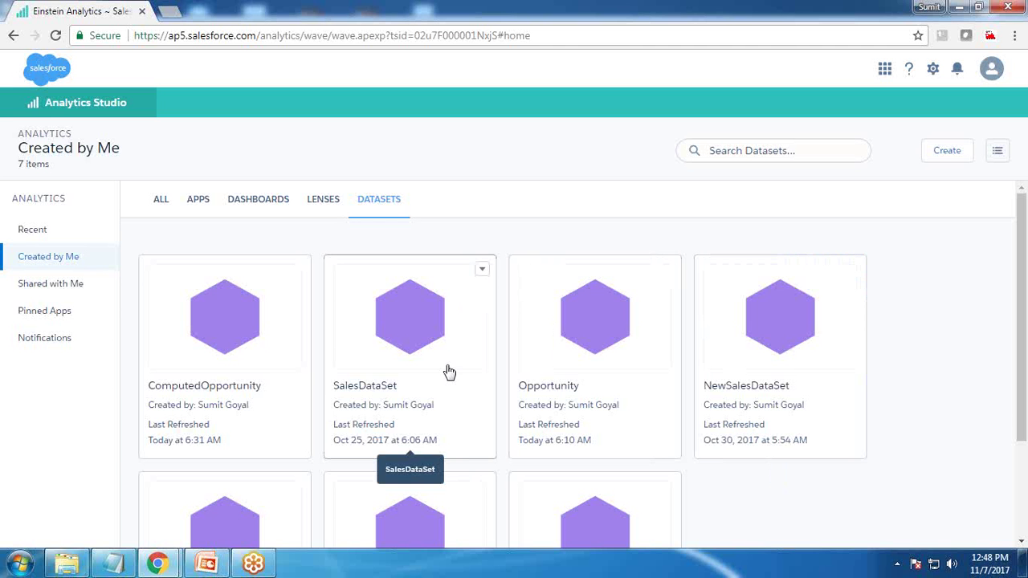
Create a new dashboard from the Blank Dashboard template.
{"action": "left_click", "coordinate": [948, 155]}
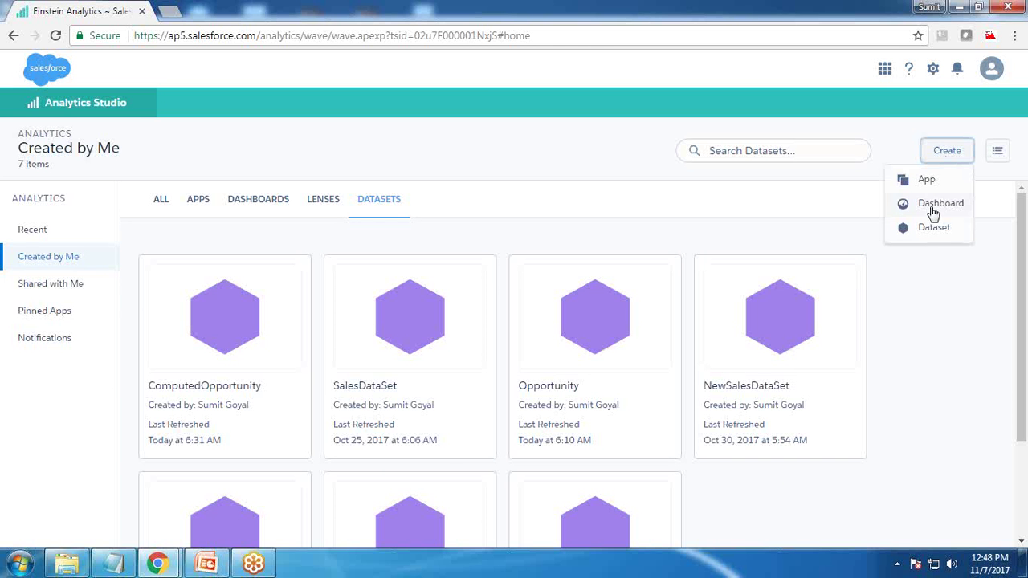
{"action": "left_click", "coordinate": [938, 206]}
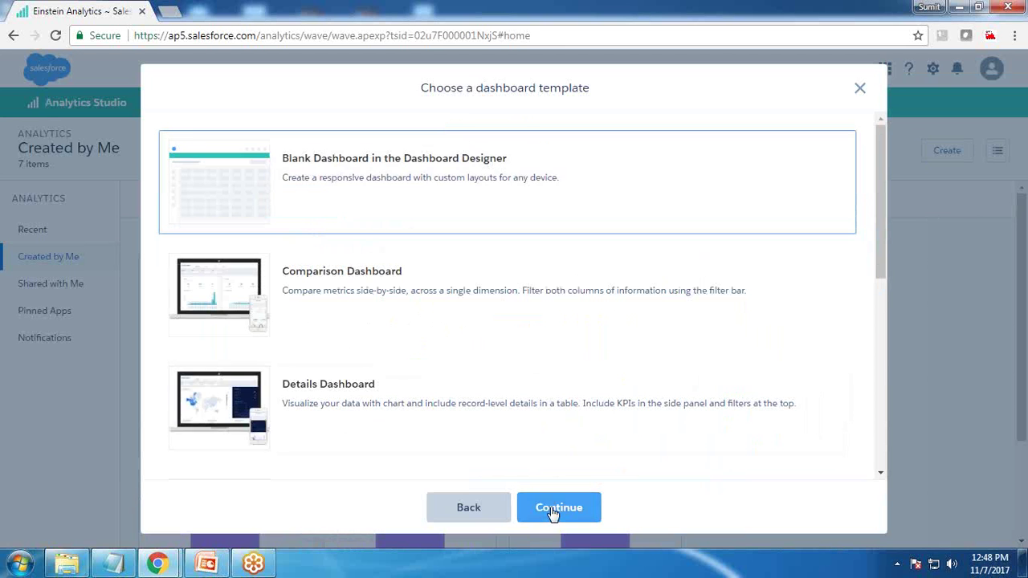
{"action": "left_click", "coordinate": [552, 513]}
{"action": "left_click", "coordinate": [450, 314]}
Create a dashboard step on SalesDataSet showing Count of Rows grouped by Region.
{"action": "left_click", "coordinate": [860, 195]}
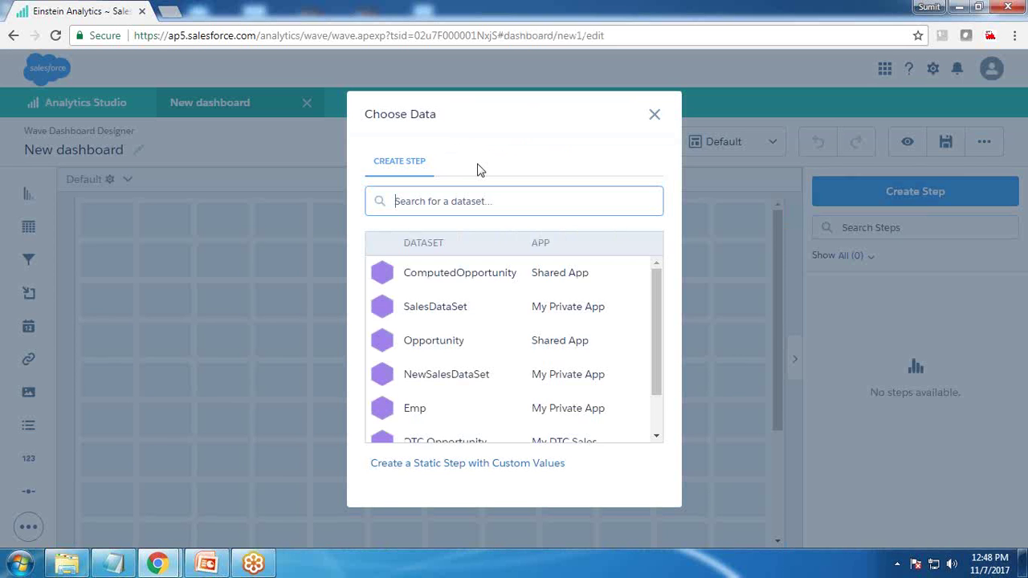
{"action": "left_click", "coordinate": [429, 311]}
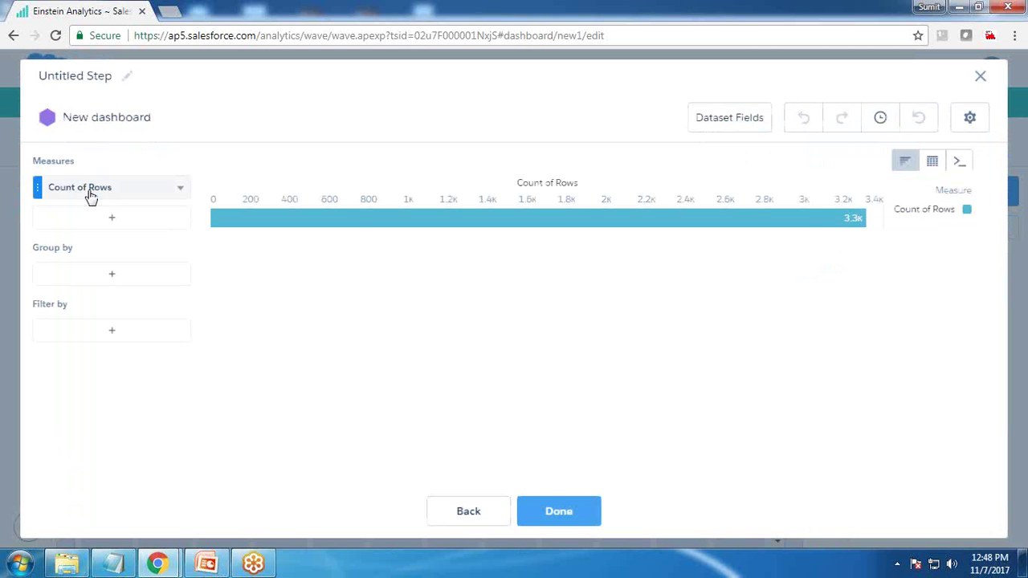
{"action": "left_click", "coordinate": [114, 278]}
{"action": "scroll", "coordinate": [313, 409], "scroll_direction": "down", "scroll_amount": 2}
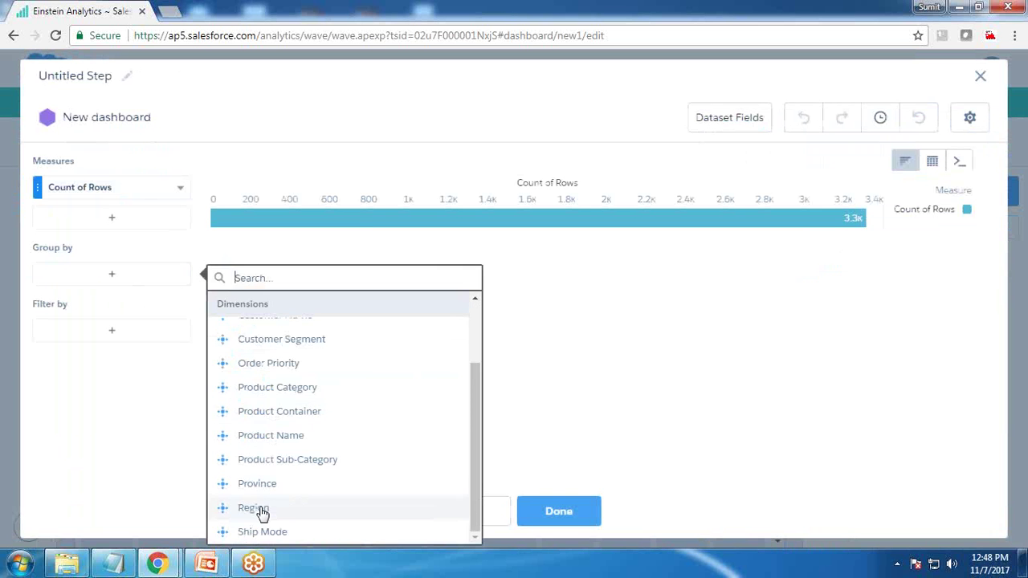
{"action": "left_click", "coordinate": [262, 513]}
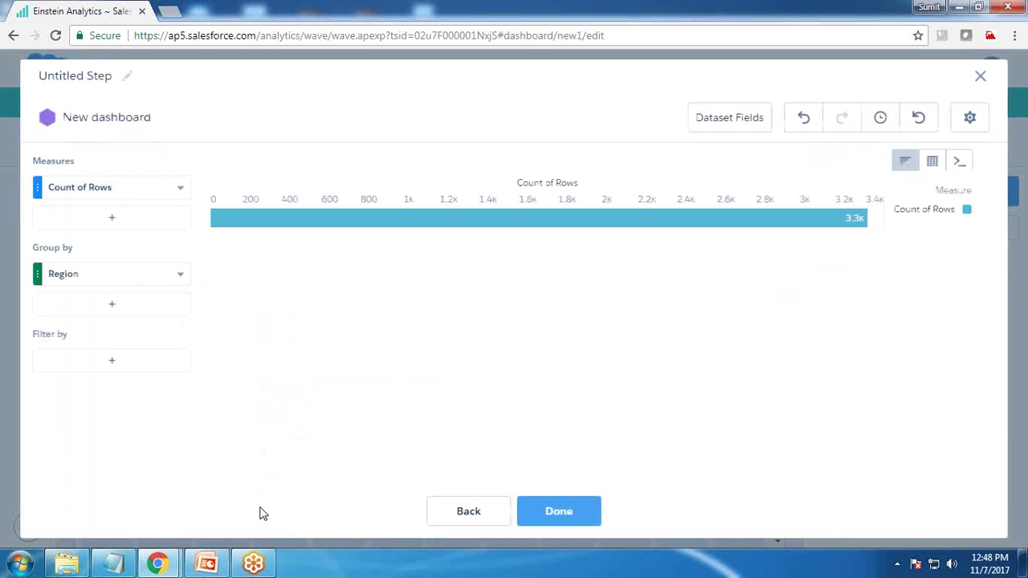
{"action": "left_click", "coordinate": [560, 513]}
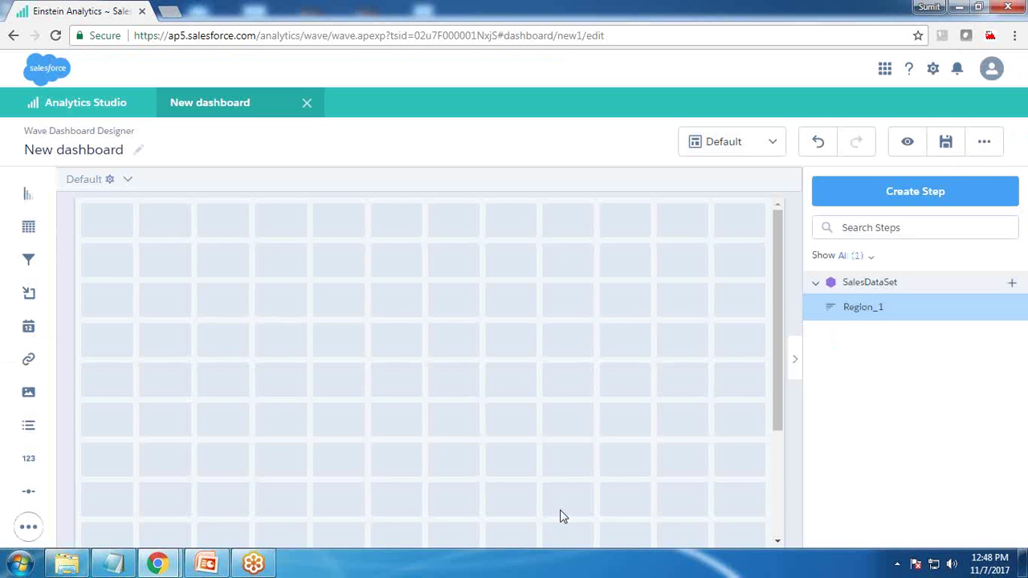
Place the Region_1 step on the canvas as a chart six columns wide and six rows high in the grid's upper-left corner.
{"action": "left_click_drag", "start_coordinate": [854, 314], "coordinate": [221, 365]}
{"action": "left_click_drag", "start_coordinate": [248, 436], "coordinate": [418, 526]}
{"action": "left_click_drag", "start_coordinate": [278, 466], "coordinate": [277, 332]}
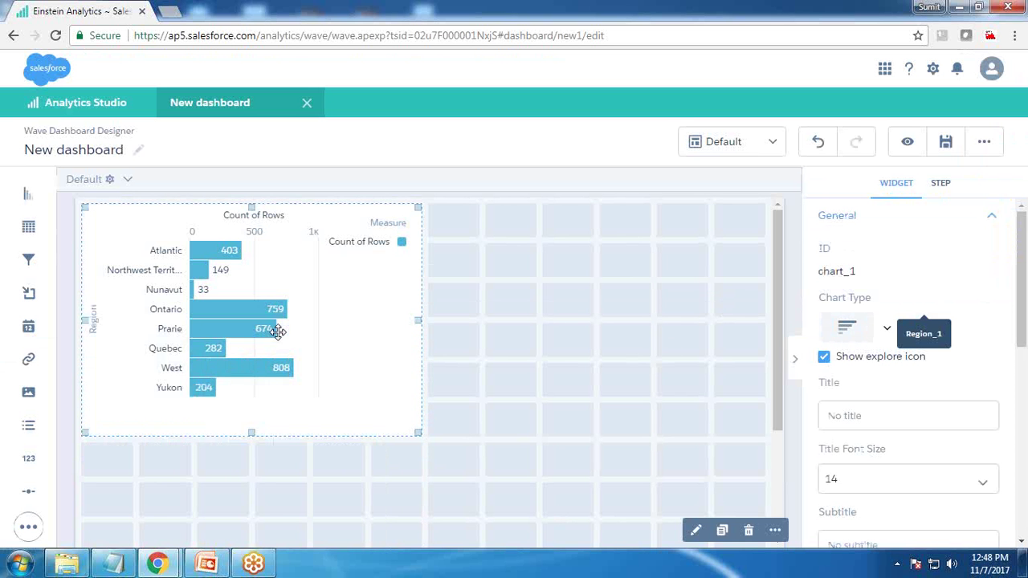
{"action": "left_click", "coordinate": [500, 358]}
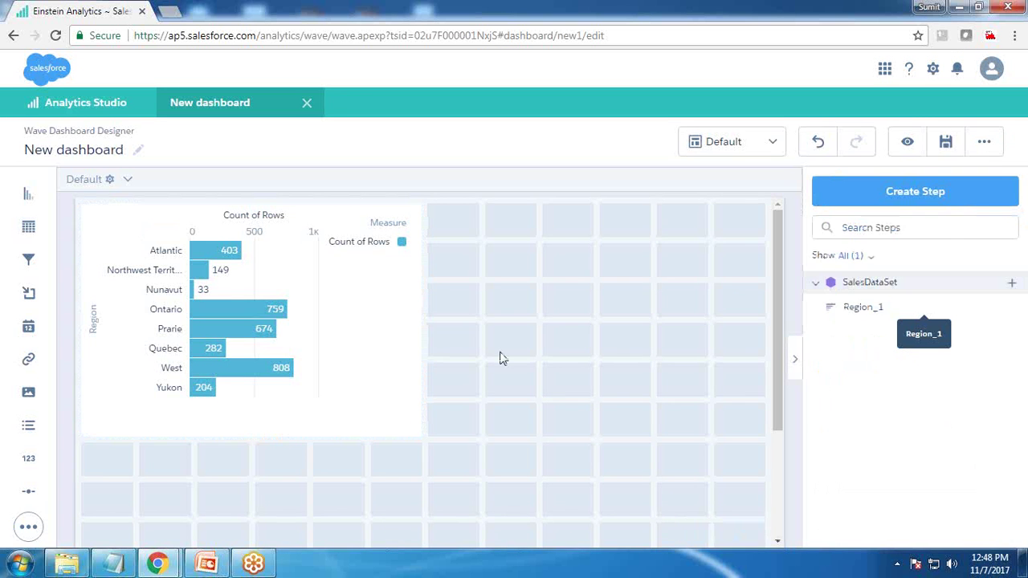
Examine the dashboard's JSON down to its dataSourceLinks and datasets sections, and return to the designer.
{"action": "key", "text": "ctrl+e"}
{"action": "scroll", "coordinate": [351, 399], "scroll_direction": "down", "scroll_amount": 20}
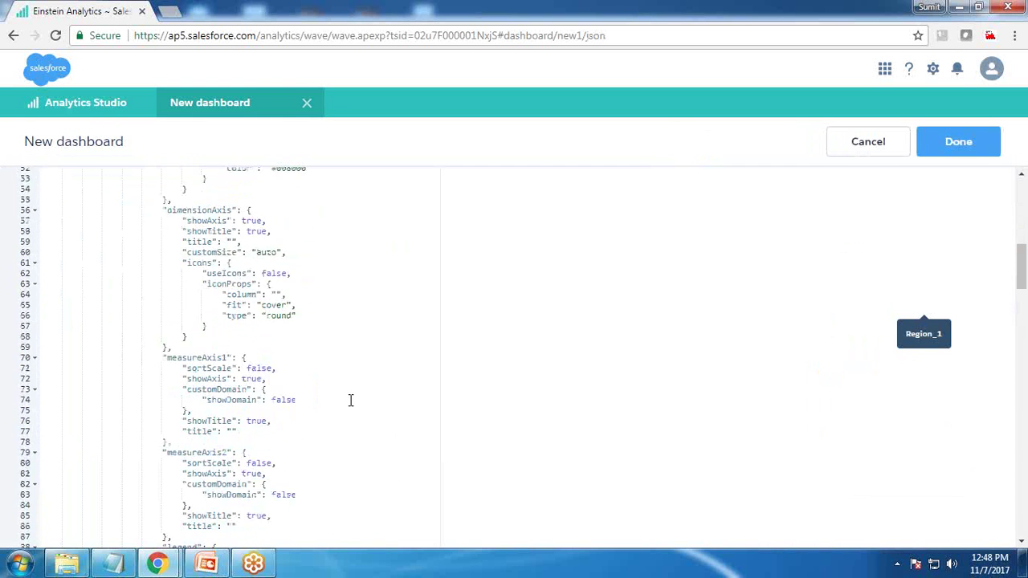
{"action": "scroll", "coordinate": [348, 405], "scroll_direction": "down", "scroll_amount": 15}
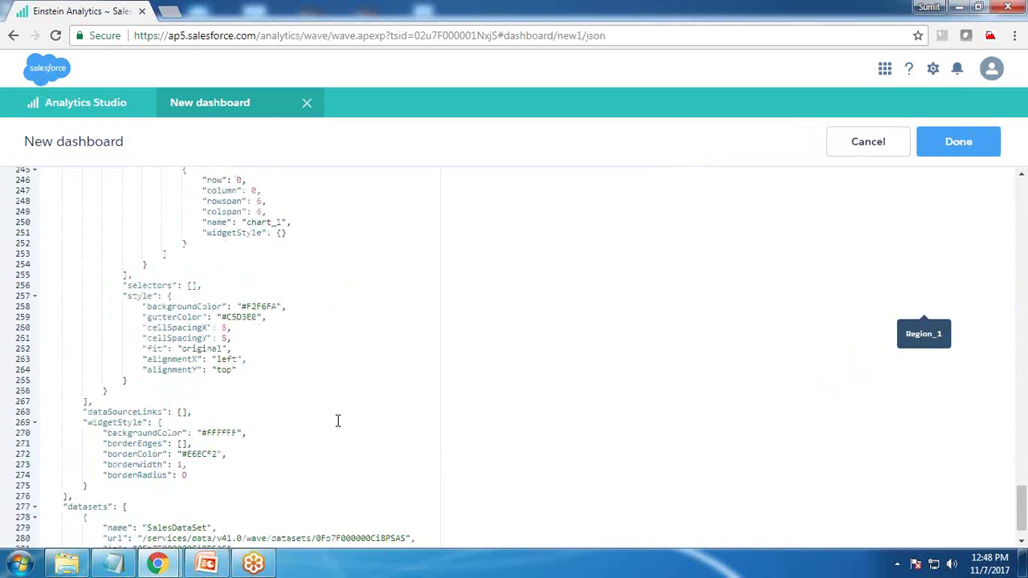
{"action": "left_click_drag", "start_coordinate": [140, 491], "coordinate": [209, 490]}
{"action": "left_click_drag", "start_coordinate": [138, 513], "coordinate": [227, 511]}
{"action": "left_click", "coordinate": [997, 130]}
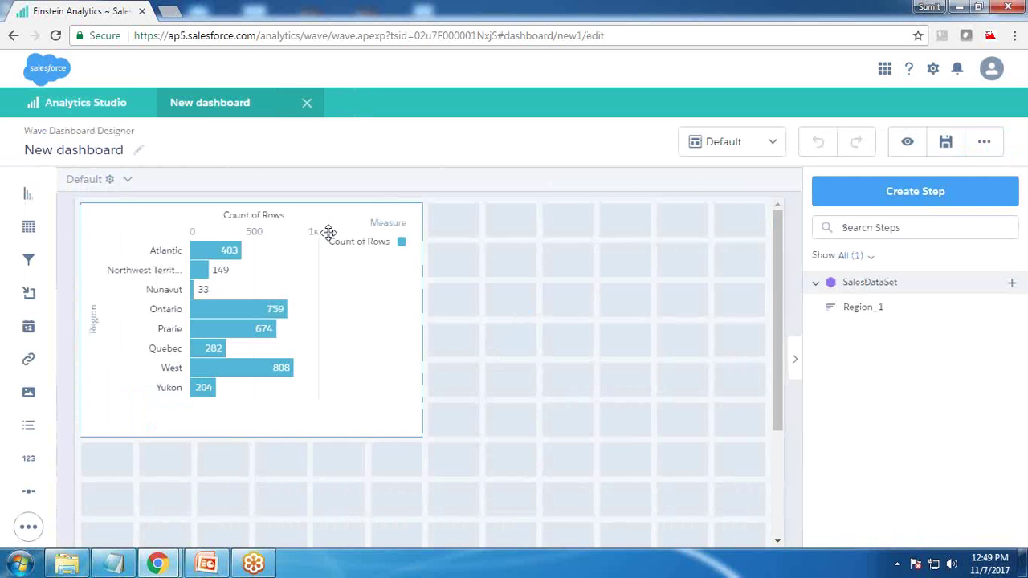
Move the Count of Rows chart down two grid rows.
{"action": "left_click_drag", "start_coordinate": [296, 250], "coordinate": [303, 321]}
{"action": "left_click", "coordinate": [941, 182]}
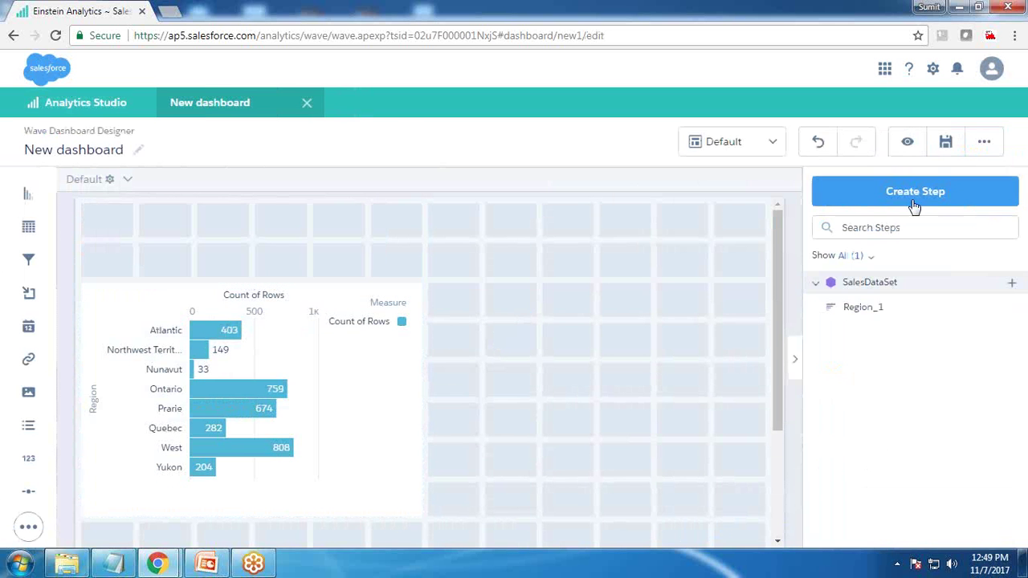
Start a new step on NewSalesDataSet and label it NewSalesDataSets.
{"action": "left_click", "coordinate": [914, 200]}
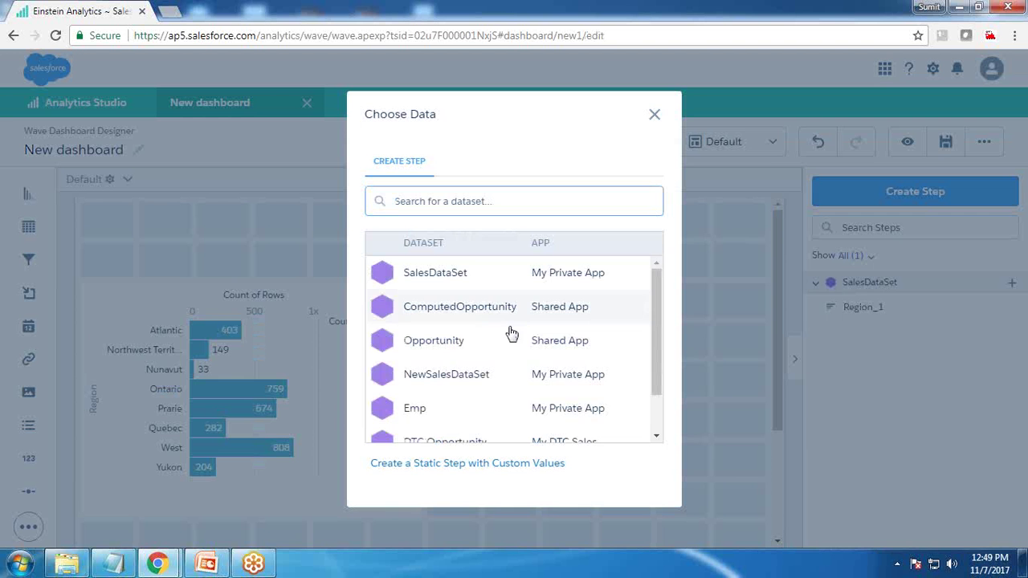
{"action": "left_click", "coordinate": [452, 379]}
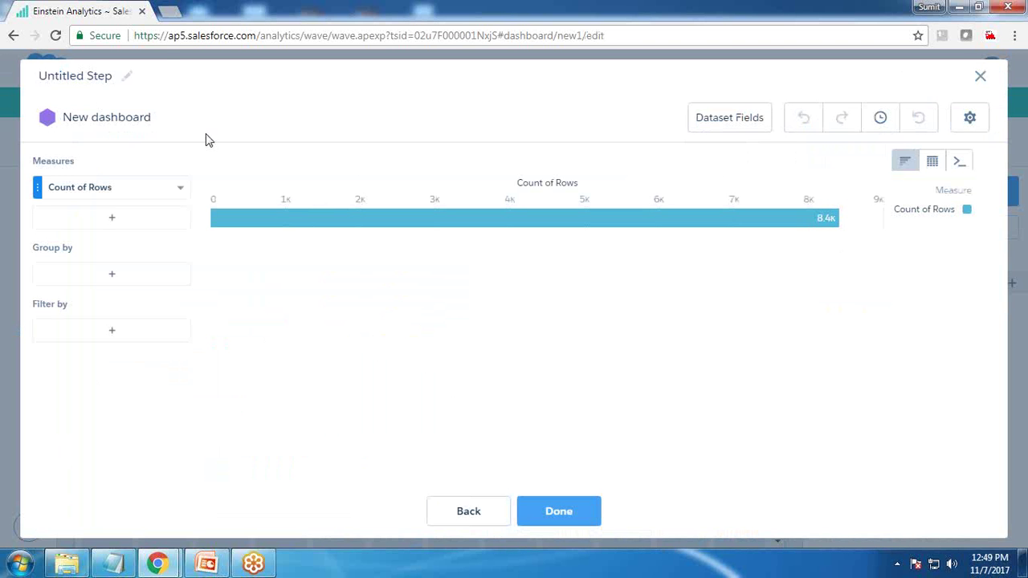
{"action": "left_click", "coordinate": [114, 75]}
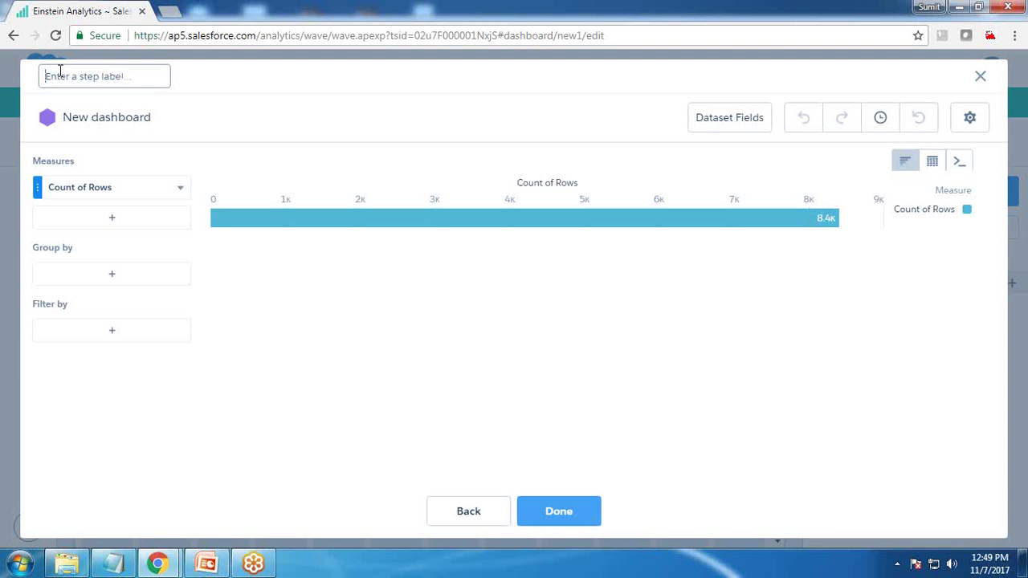
{"action": "type", "text": "NewSalesDataSets"}
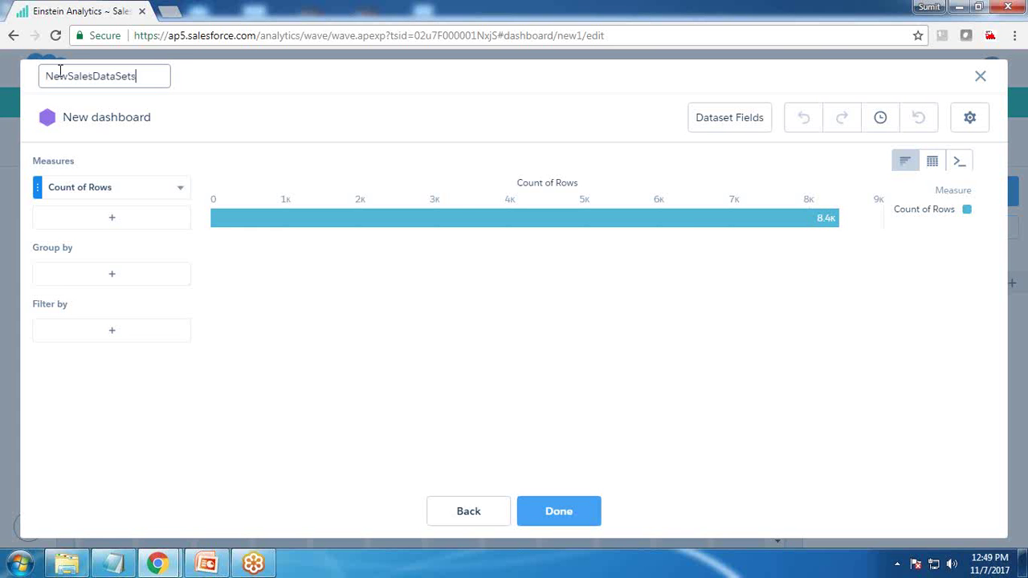
Set the new step to Sum of Sales grouped by Region, and place it as a chart beside the Count of Rows chart.
{"action": "left_click", "coordinate": [90, 188]}
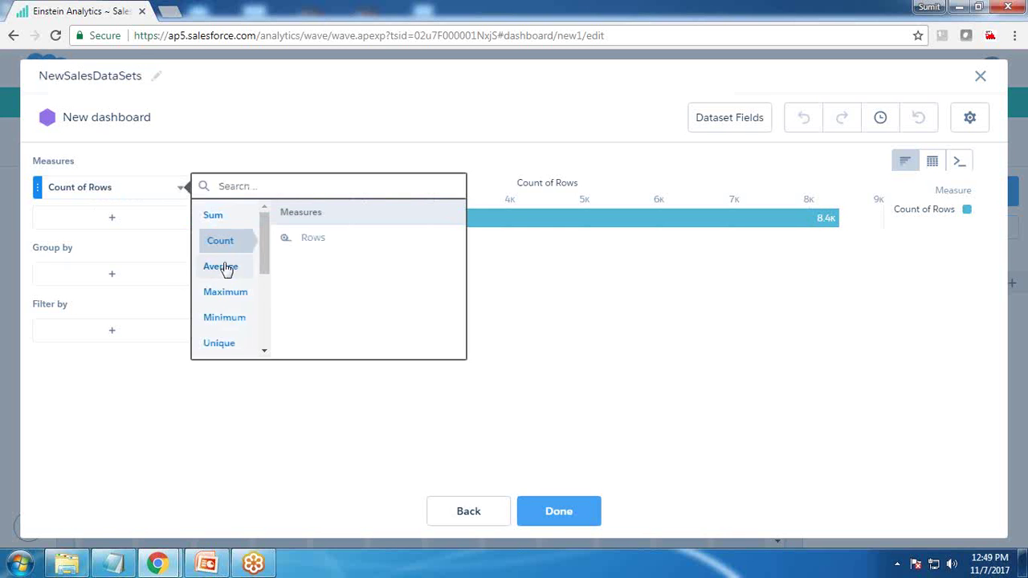
{"action": "left_click", "coordinate": [214, 221]}
{"action": "scroll", "coordinate": [330, 321], "scroll_direction": "down", "scroll_amount": 3}
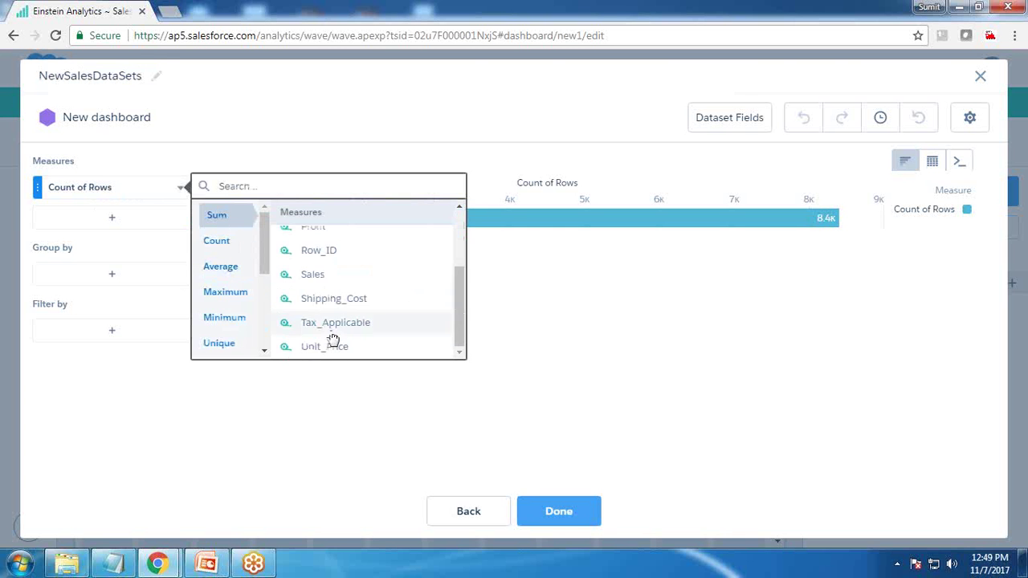
{"action": "left_click", "coordinate": [321, 275]}
{"action": "left_click", "coordinate": [113, 276]}
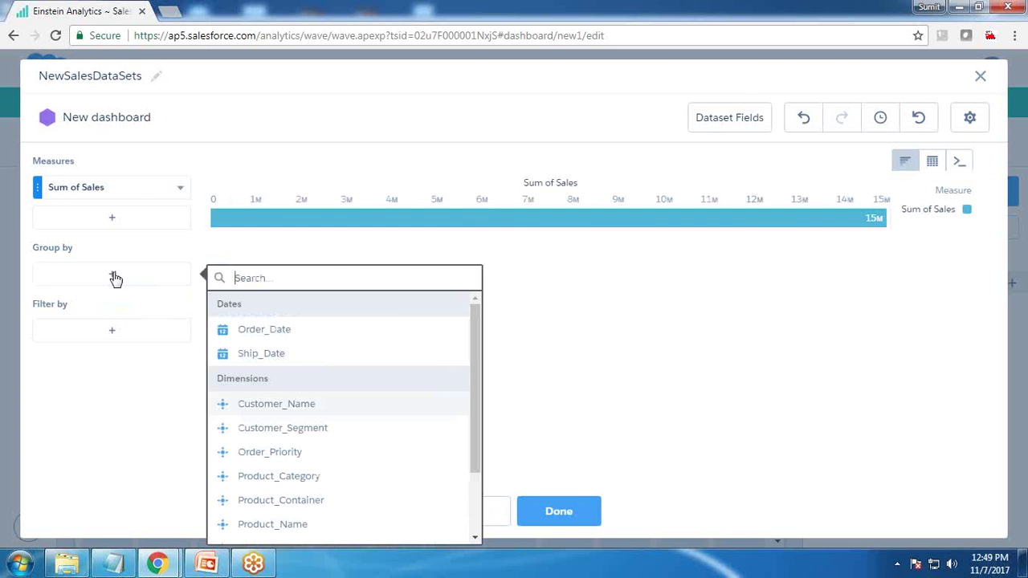
{"action": "left_click", "coordinate": [253, 510]}
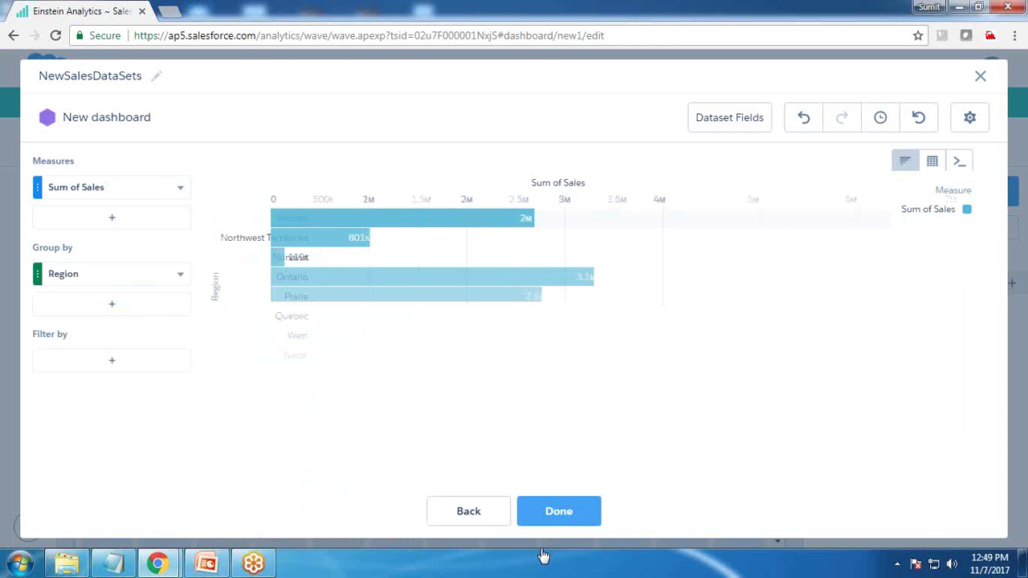
{"action": "left_click", "coordinate": [560, 512]}
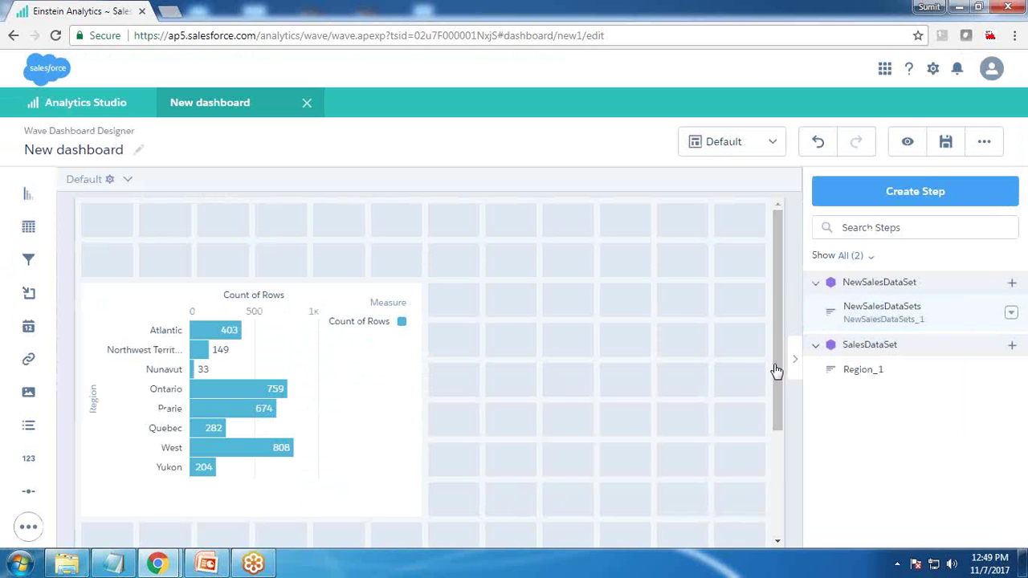
{"action": "left_click_drag", "start_coordinate": [882, 319], "coordinate": [752, 500]}
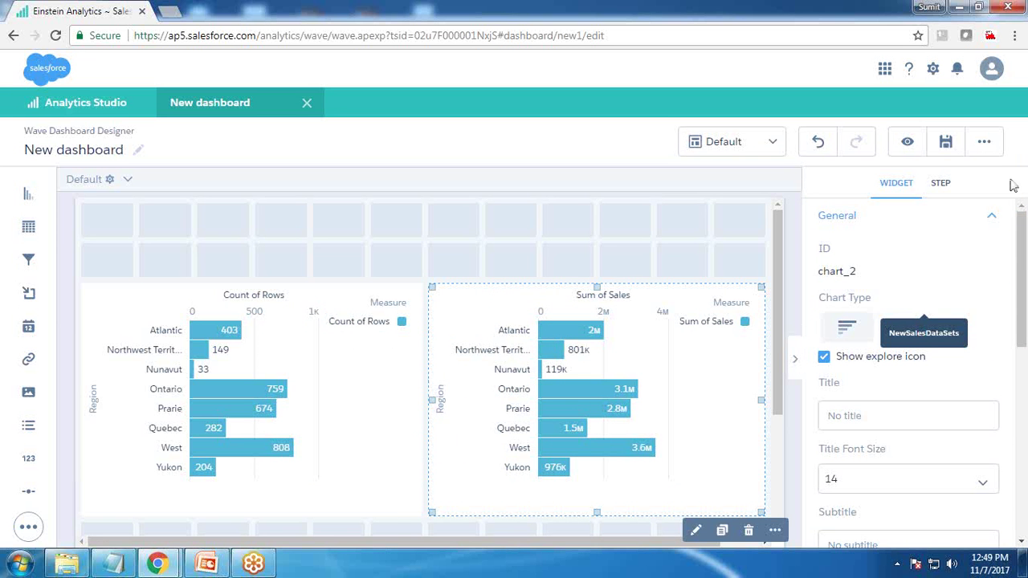
Hide the legend on both the Count of Rows and the Sum of Sales charts.
{"action": "left_click", "coordinate": [292, 350]}
{"action": "scroll", "coordinate": [925, 450], "scroll_direction": "down", "scroll_amount": 5}
{"action": "scroll", "coordinate": [925, 449], "scroll_direction": "down", "scroll_amount": 2}
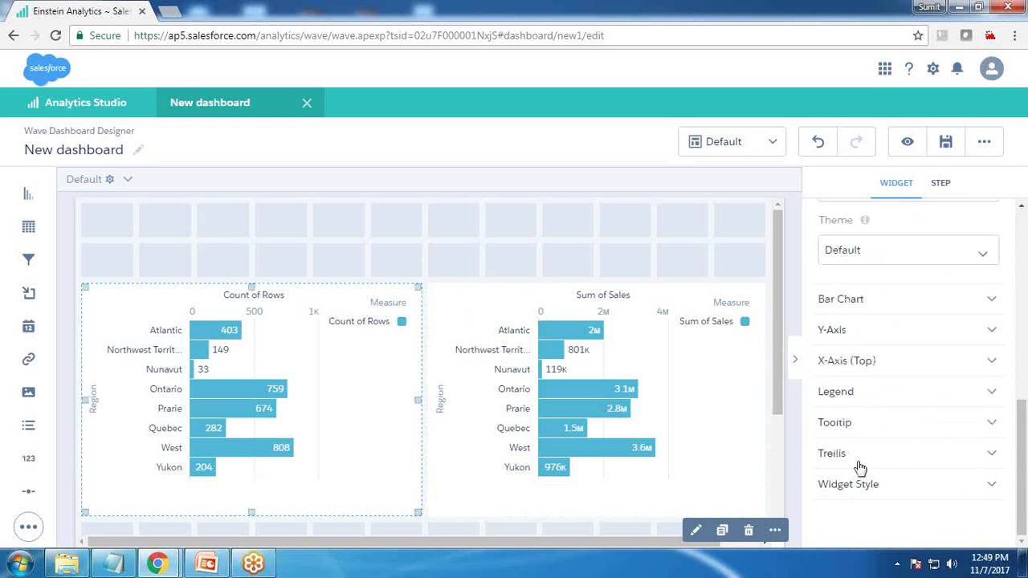
{"action": "left_click", "coordinate": [851, 393]}
{"action": "left_click", "coordinate": [826, 421]}
{"action": "left_click", "coordinate": [645, 372]}
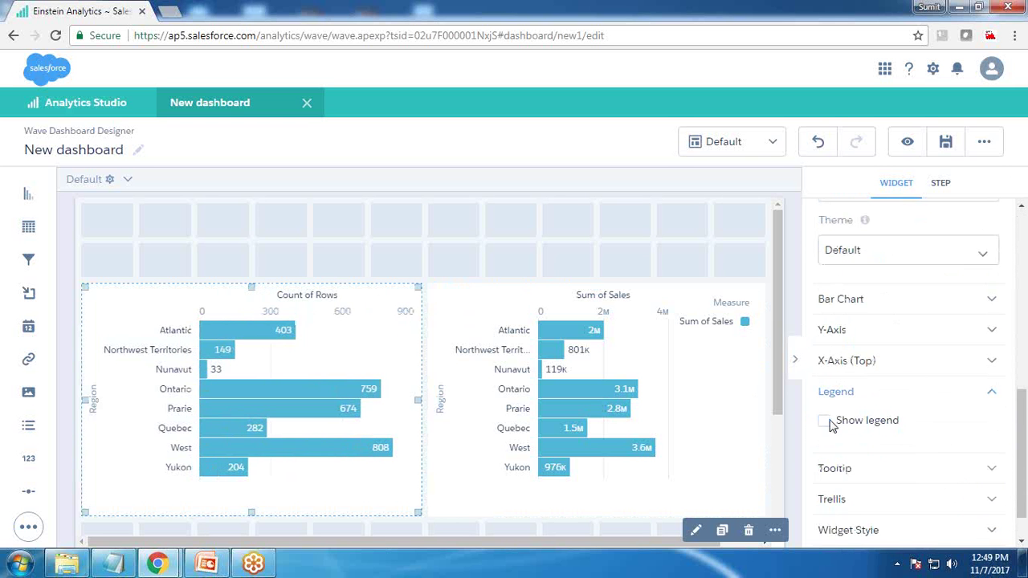
{"action": "left_click", "coordinate": [839, 393]}
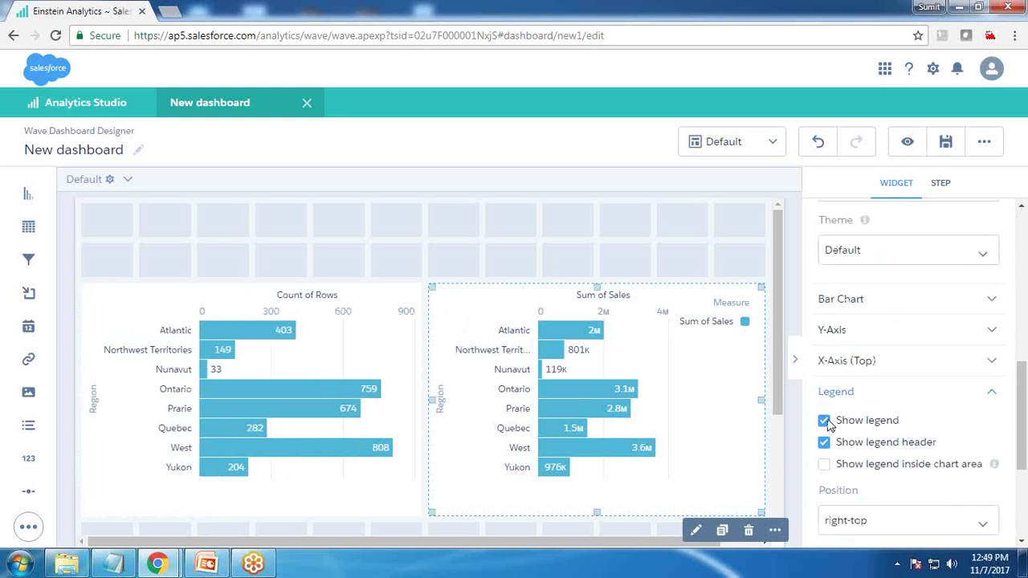
{"action": "left_click", "coordinate": [825, 421]}
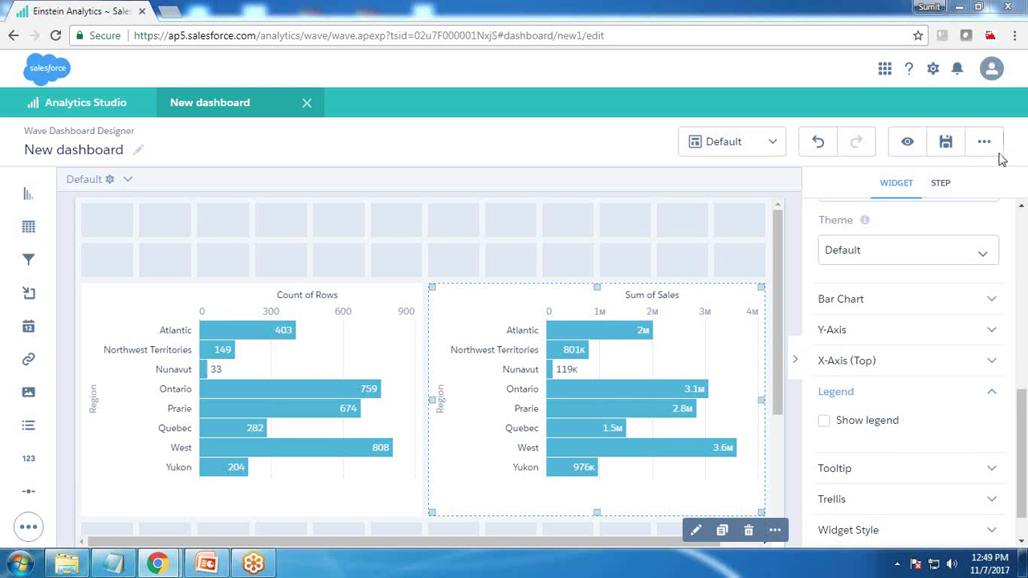
Preview the dashboard and test cross-chart filtering by selecting and deselecting Atlantic in each chart.
{"action": "left_click", "coordinate": [907, 141]}
{"action": "mouse_move", "coordinate": [161, 300]}
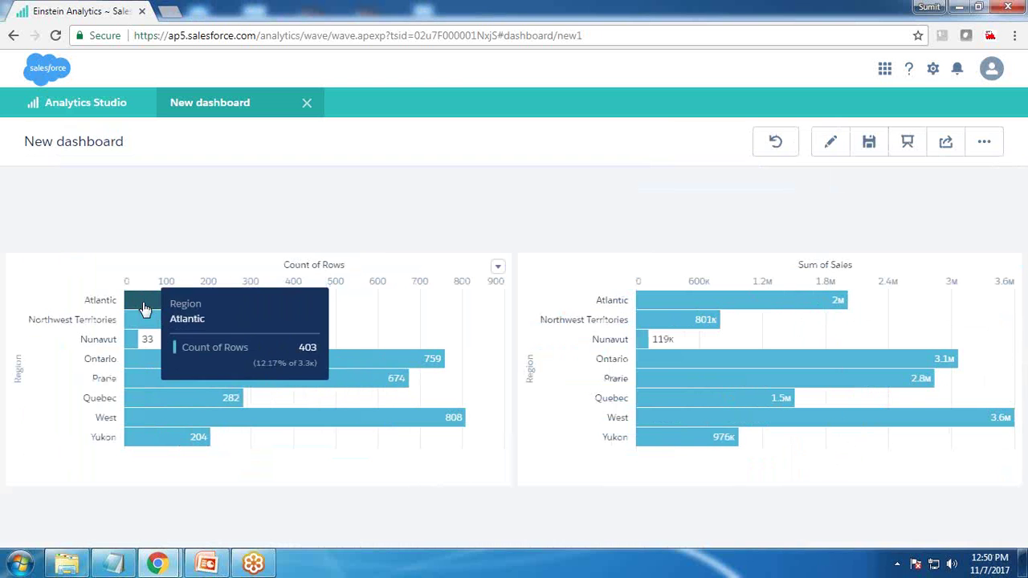
{"action": "left_click", "coordinate": [145, 307]}
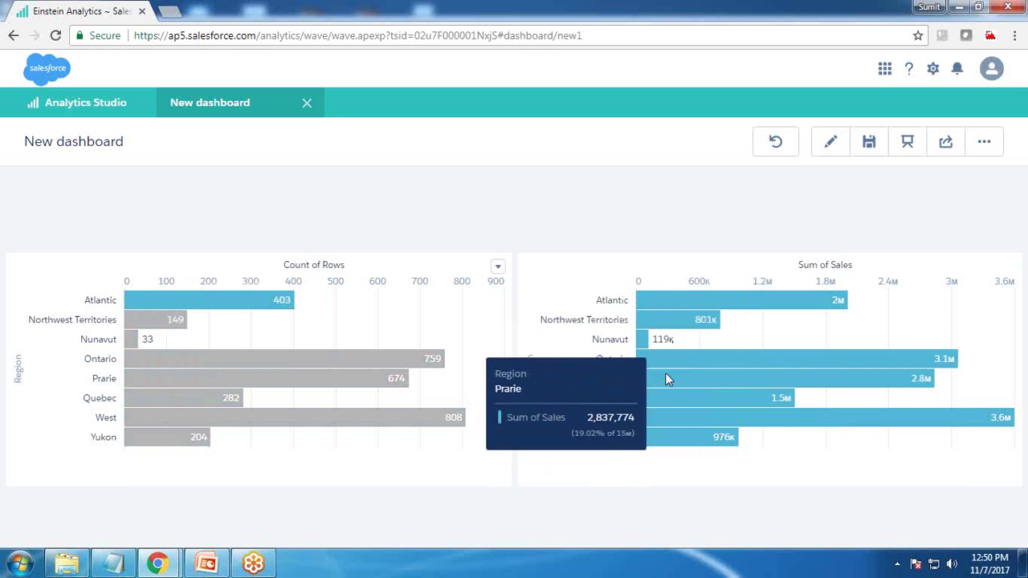
{"action": "left_click", "coordinate": [201, 300]}
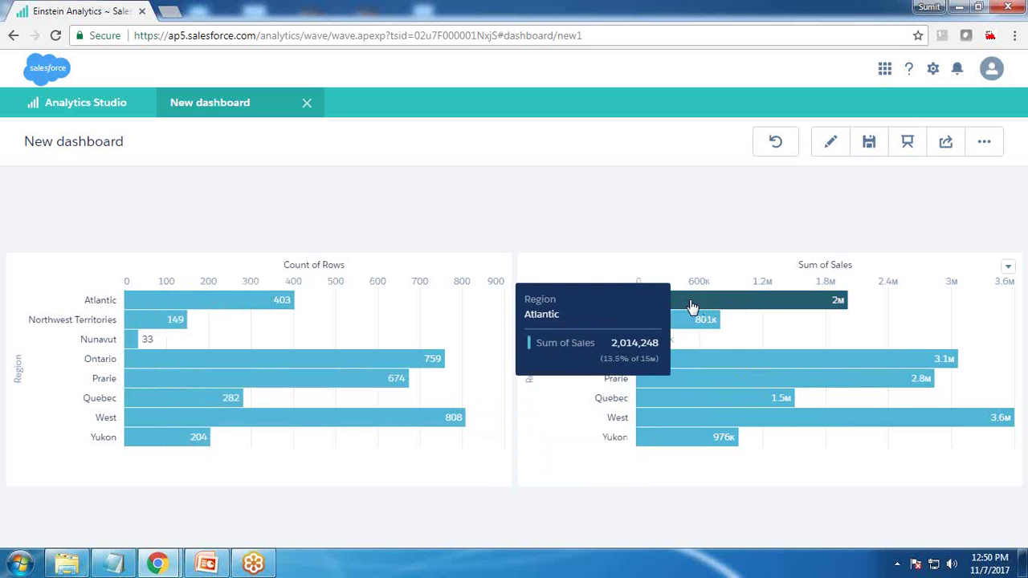
{"action": "left_click", "coordinate": [692, 307]}
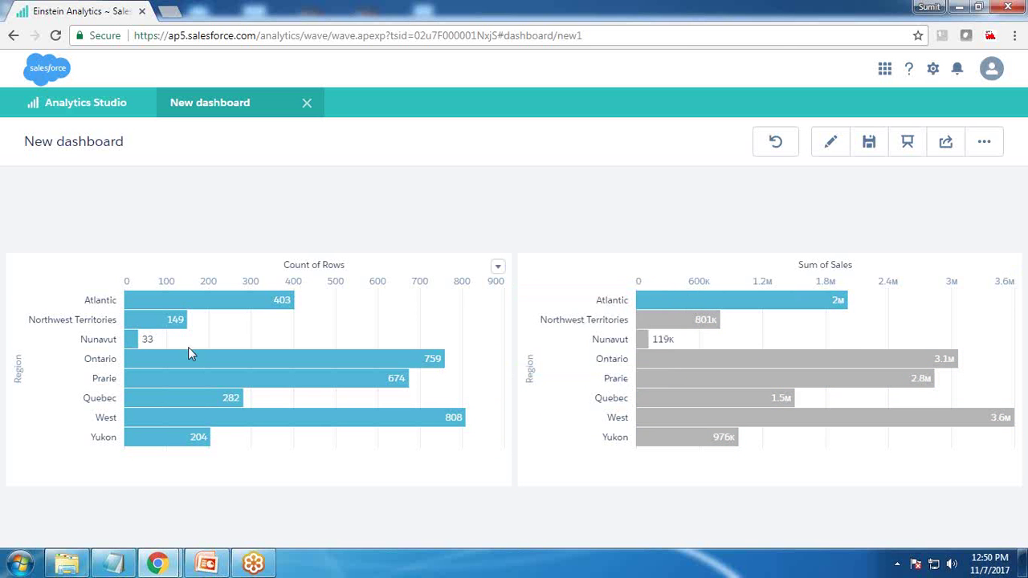
{"action": "left_click", "coordinate": [675, 309]}
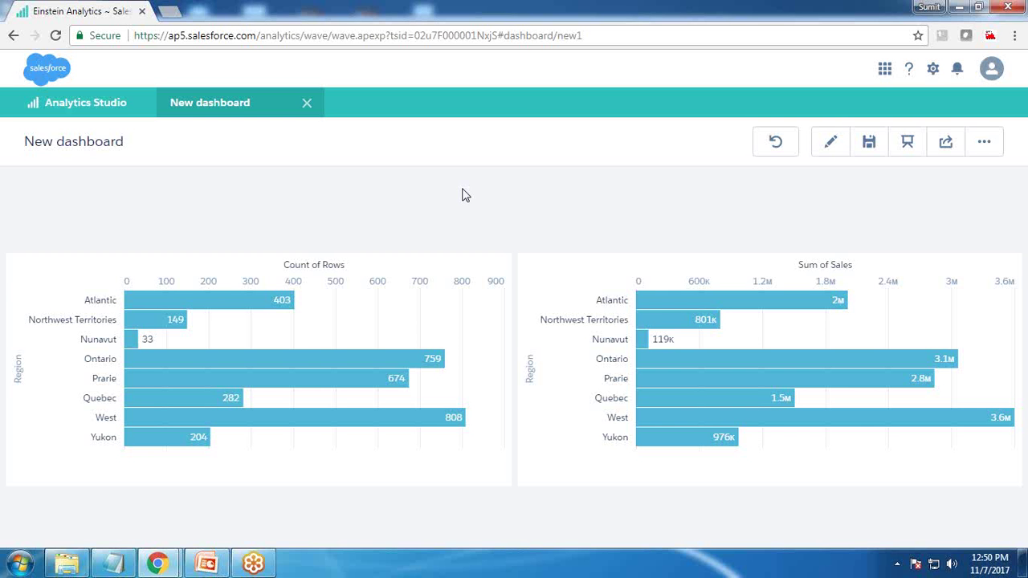
Return to editing the dashboard, open its JSON and collapse the NewSalesDataSets_1 step definition.
{"action": "left_click", "coordinate": [832, 143]}
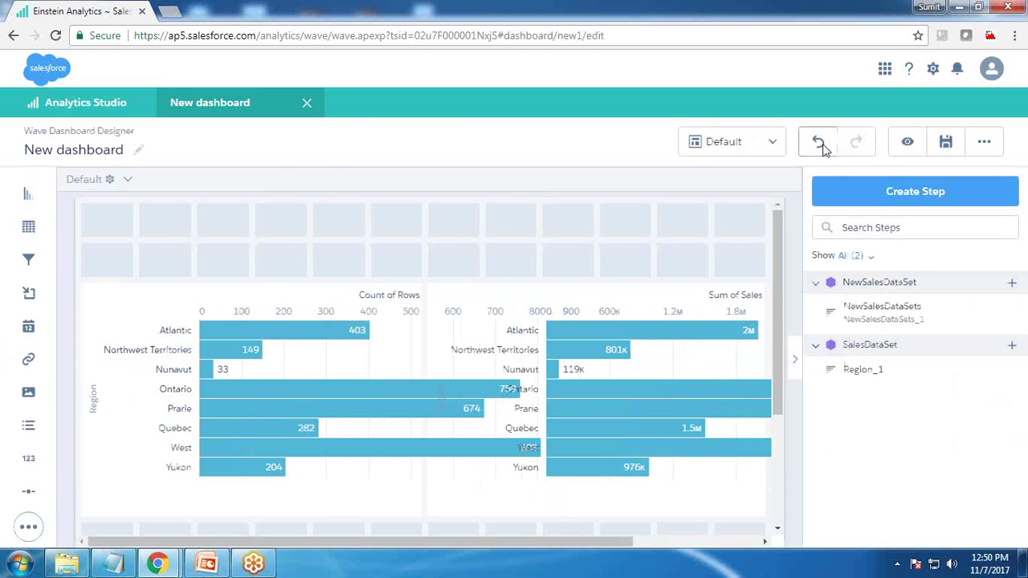
{"action": "key", "text": "ctrl+e"}
{"action": "scroll", "coordinate": [231, 341], "scroll_direction": "up", "scroll_amount": 18}
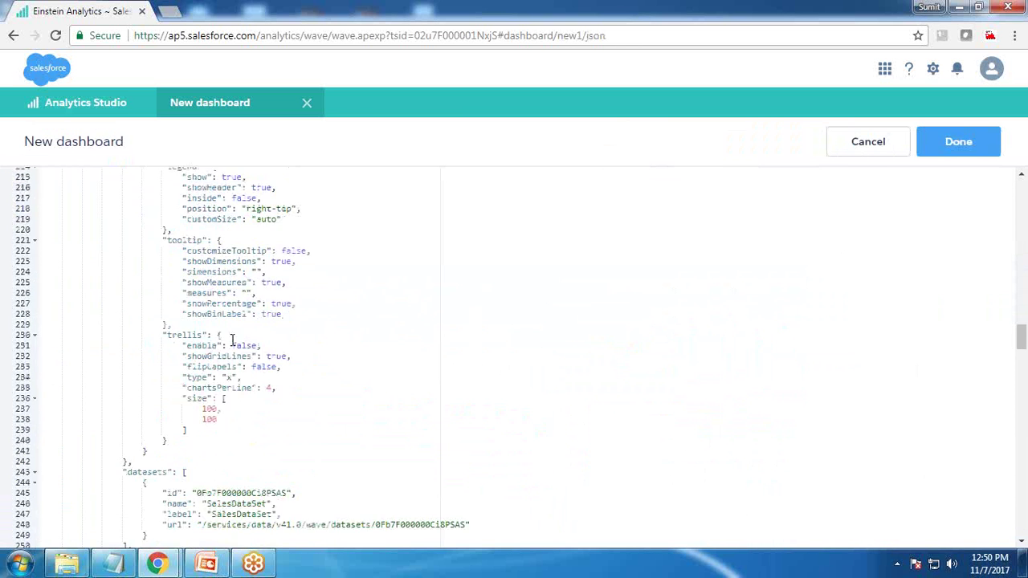
{"action": "scroll", "coordinate": [231, 341], "scroll_direction": "up", "scroll_amount": 13}
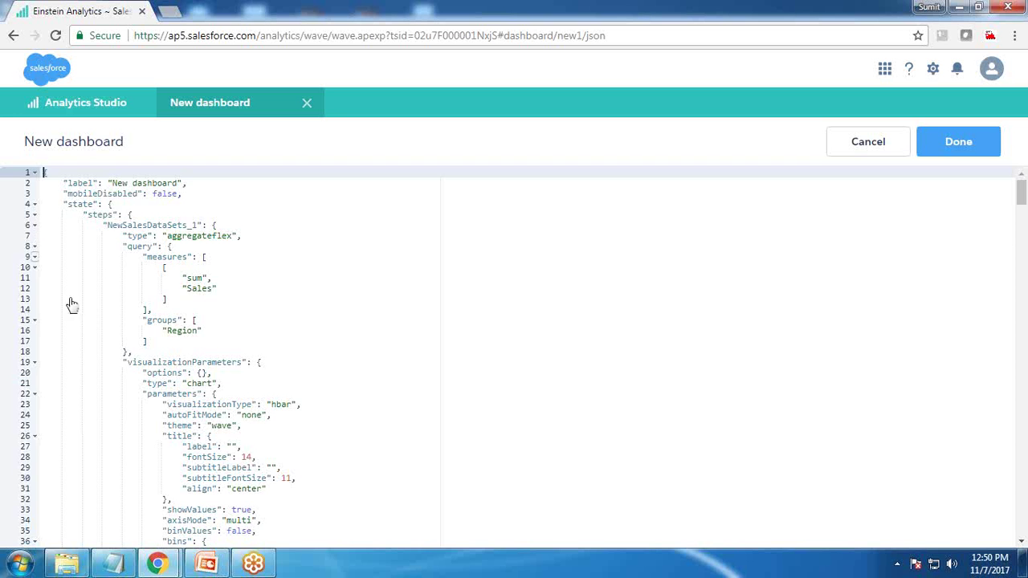
{"action": "left_click", "coordinate": [34, 225]}
{"action": "scroll", "coordinate": [201, 393], "scroll_direction": "down", "scroll_amount": 1}
{"action": "scroll", "coordinate": [188, 382], "scroll_direction": "down", "scroll_amount": 2}
{"action": "scroll", "coordinate": [49, 279], "scroll_direction": "up", "scroll_amount": 3}
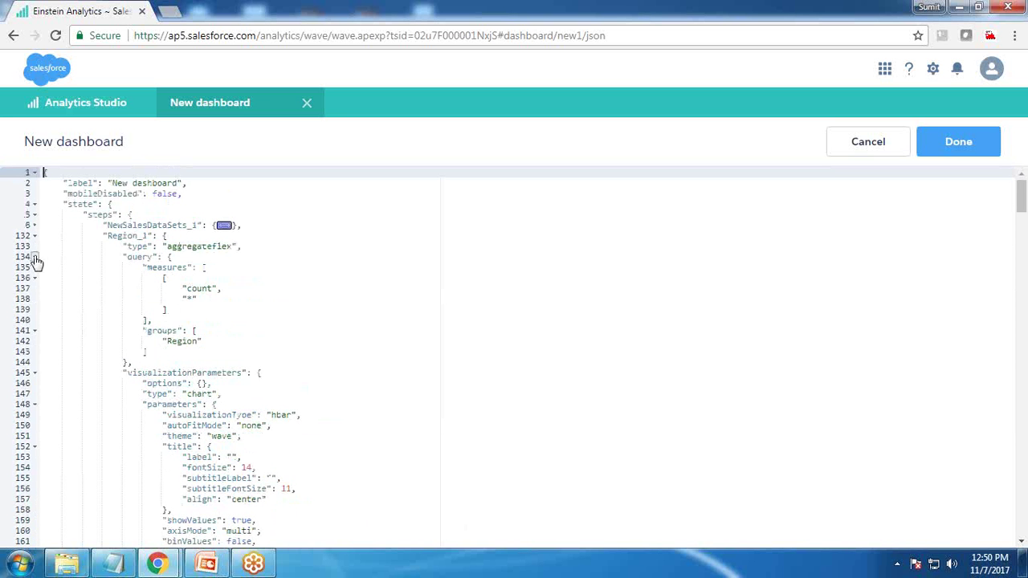
Examine the Region_1 and NewSalesDataSets_1 step definitions in the dashboard JSON, including their queries and dataset references.
{"action": "left_click", "coordinate": [34, 257]}
{"action": "left_click", "coordinate": [34, 268]}
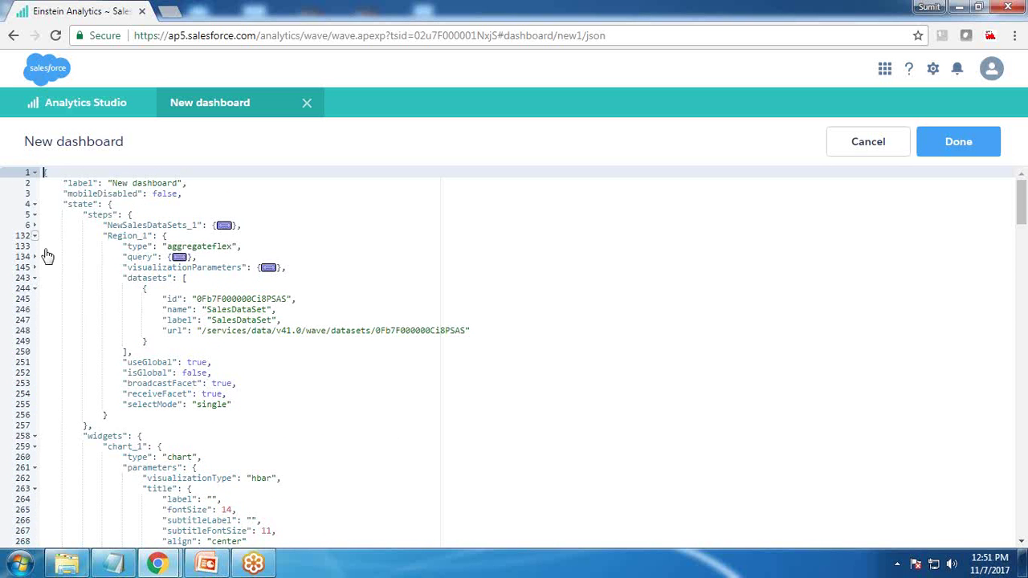
{"action": "left_click", "coordinate": [33, 236]}
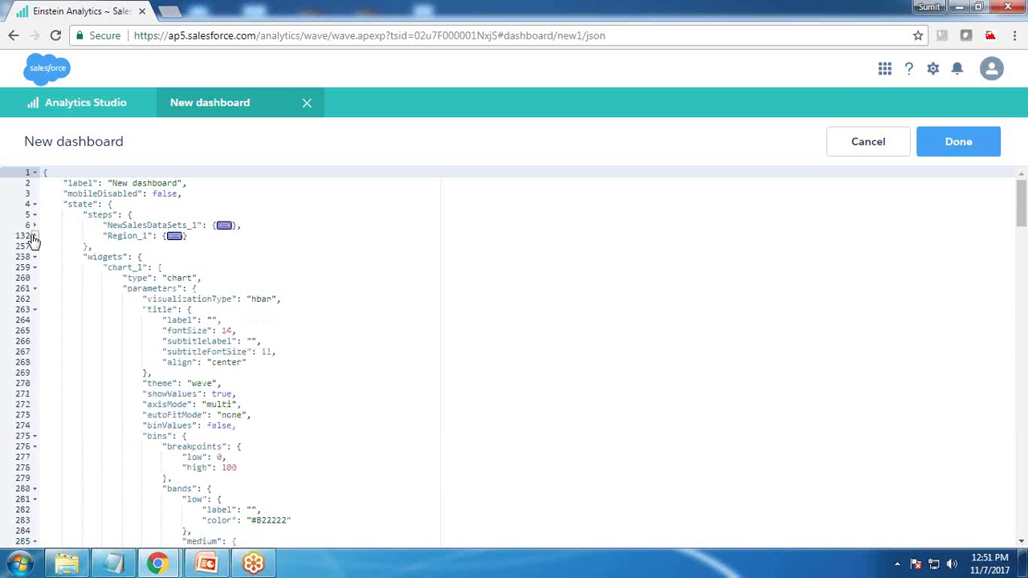
{"action": "left_click", "coordinate": [34, 236]}
{"action": "left_click", "coordinate": [34, 226]}
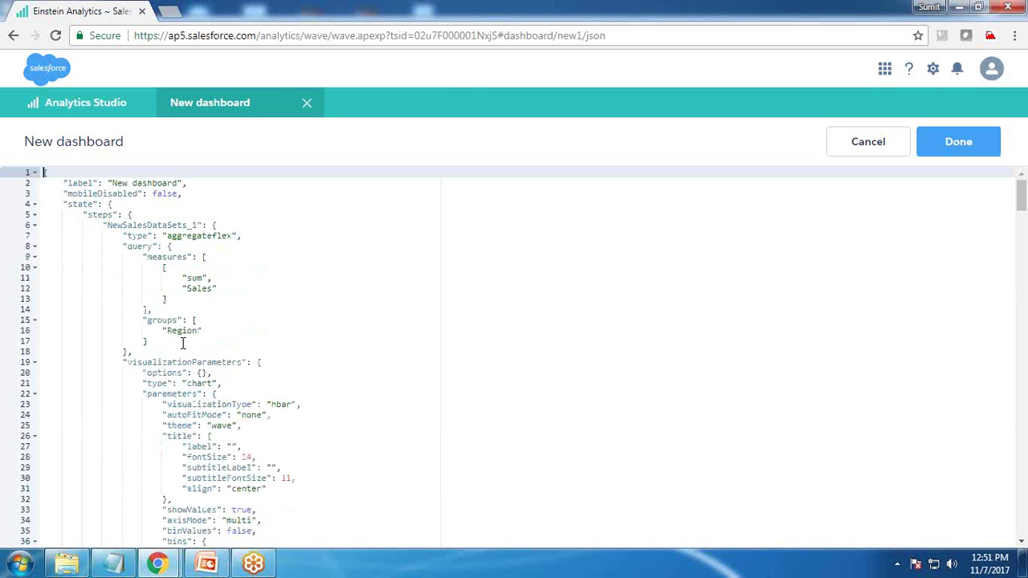
{"action": "scroll", "coordinate": [186, 385], "scroll_direction": "down", "scroll_amount": 2}
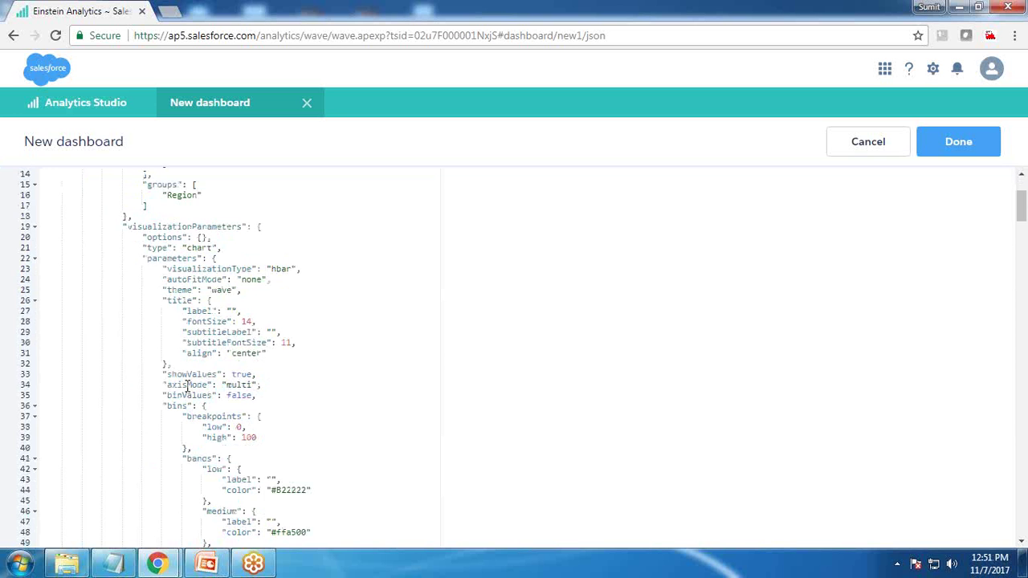
{"action": "scroll", "coordinate": [186, 386], "scroll_direction": "up", "scroll_amount": 2}
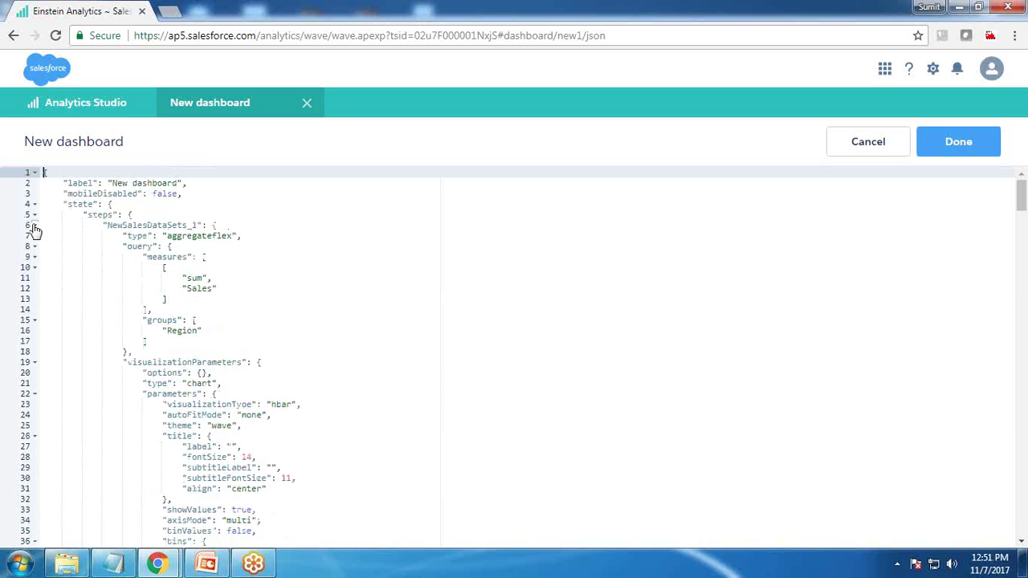
Collapse both step definitions and the widgets and gridLayouts blocks to get an overview of the JSON.
{"action": "left_click", "coordinate": [33, 226]}
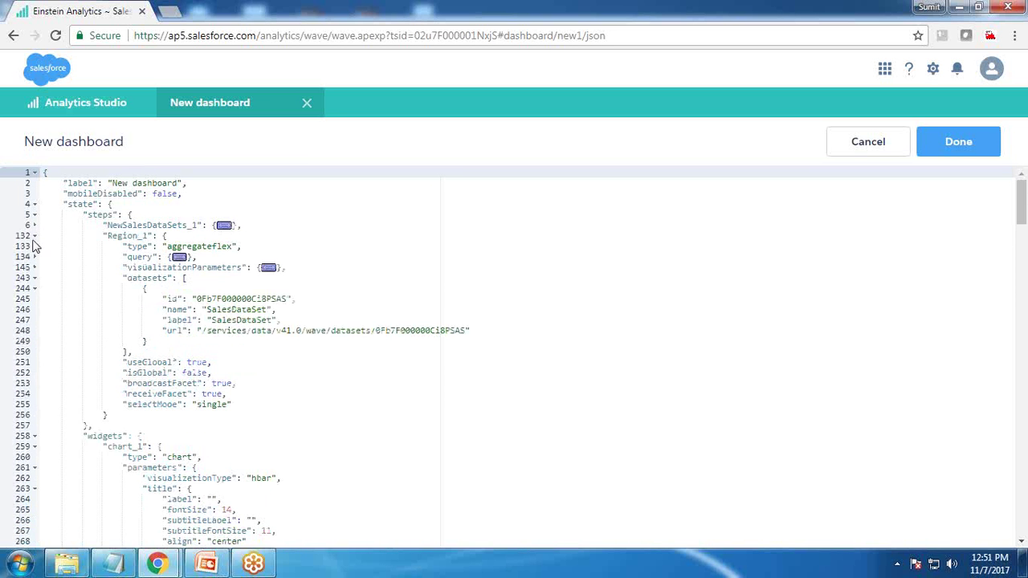
{"action": "left_click", "coordinate": [33, 236]}
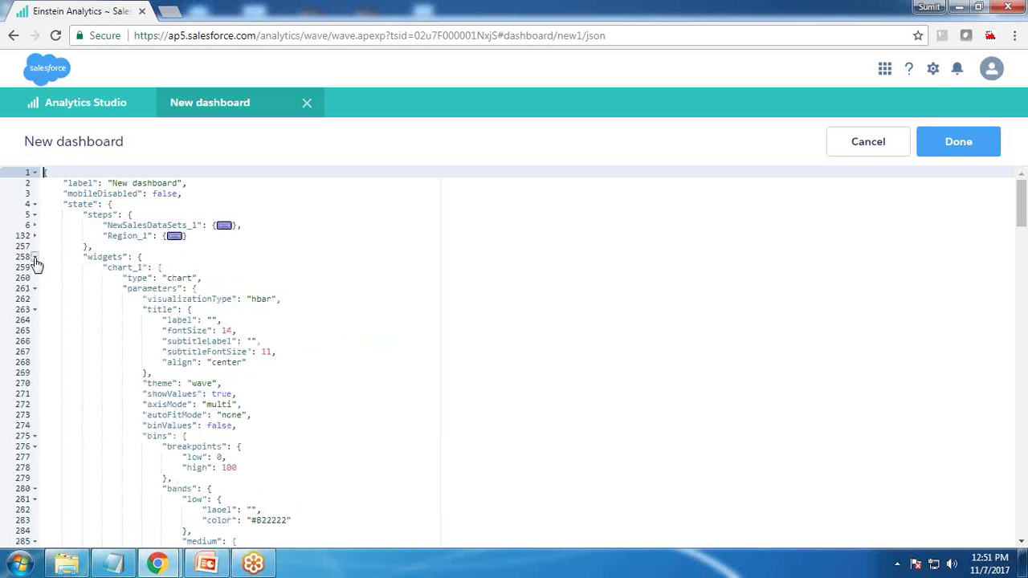
{"action": "left_click", "coordinate": [33, 257]}
{"action": "left_click", "coordinate": [34, 278]}
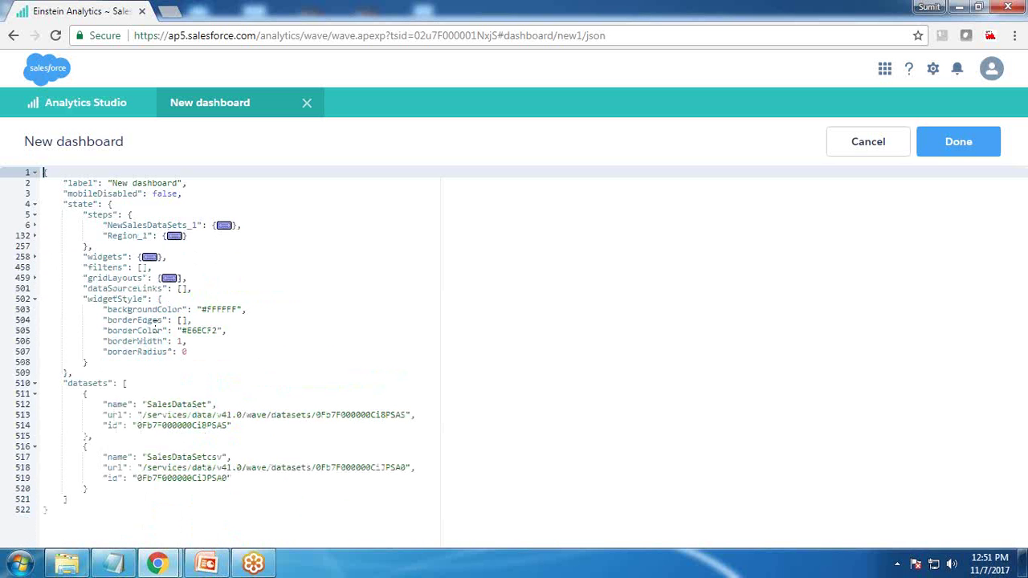
Enlarge the page to 150% and highlight the dataSourceLinks key in the JSON.
{"action": "key", "text": "ctrl+plus"}
{"action": "key", "text": "ctrl+plus"}
{"action": "key", "text": "ctrl+plus"}
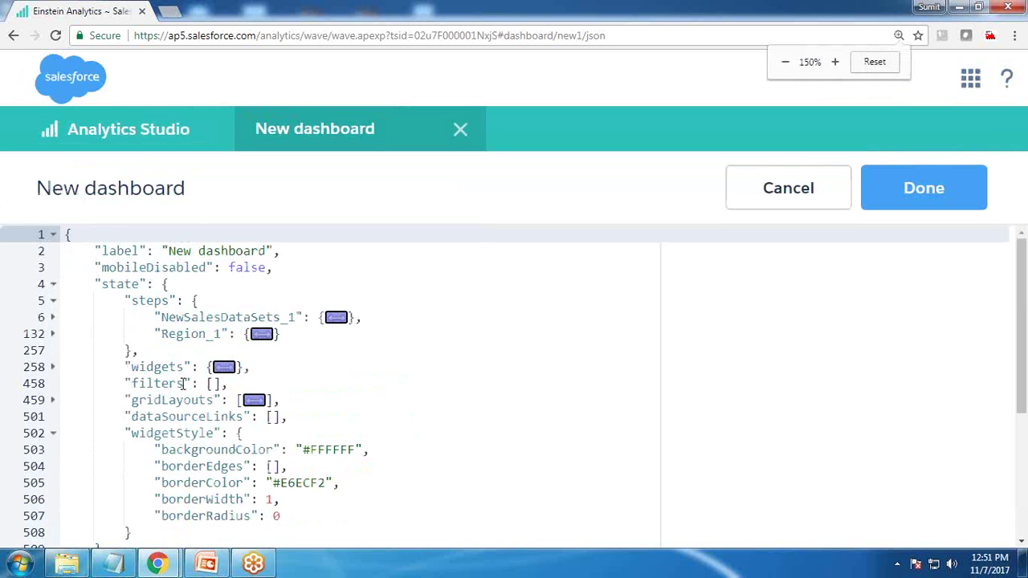
{"action": "scroll", "coordinate": [166, 349], "scroll_direction": "down", "scroll_amount": 3}
{"action": "scroll", "coordinate": [139, 306], "scroll_direction": "up", "scroll_amount": 3}
{"action": "left_click_drag", "start_coordinate": [131, 416], "coordinate": [245, 417]}
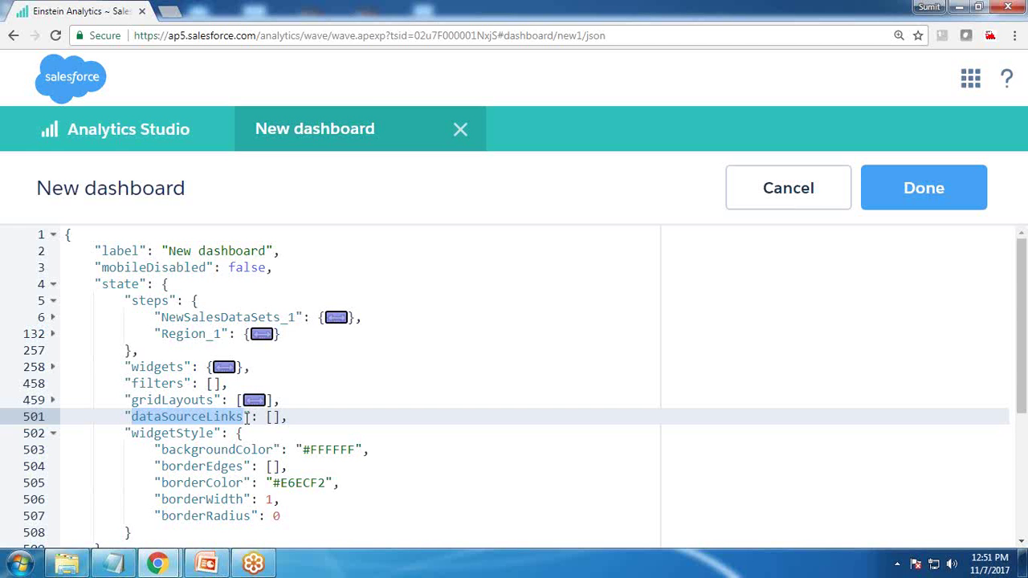
Leave the JSON editor for the dashboard designer and restore the normal page zoom.
{"action": "left_click", "coordinate": [872, 197]}
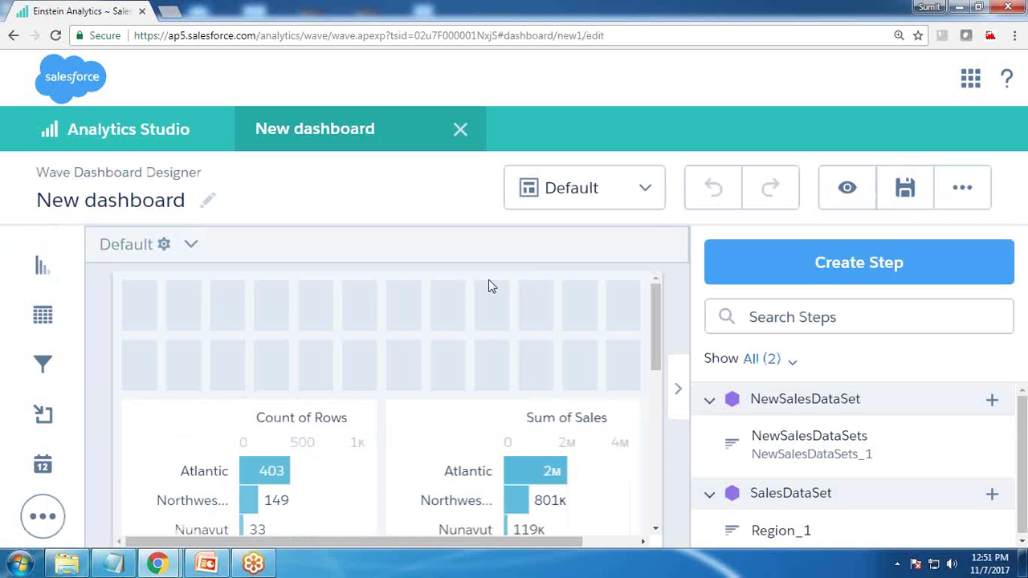
{"action": "key", "text": "ctrl+minus"}
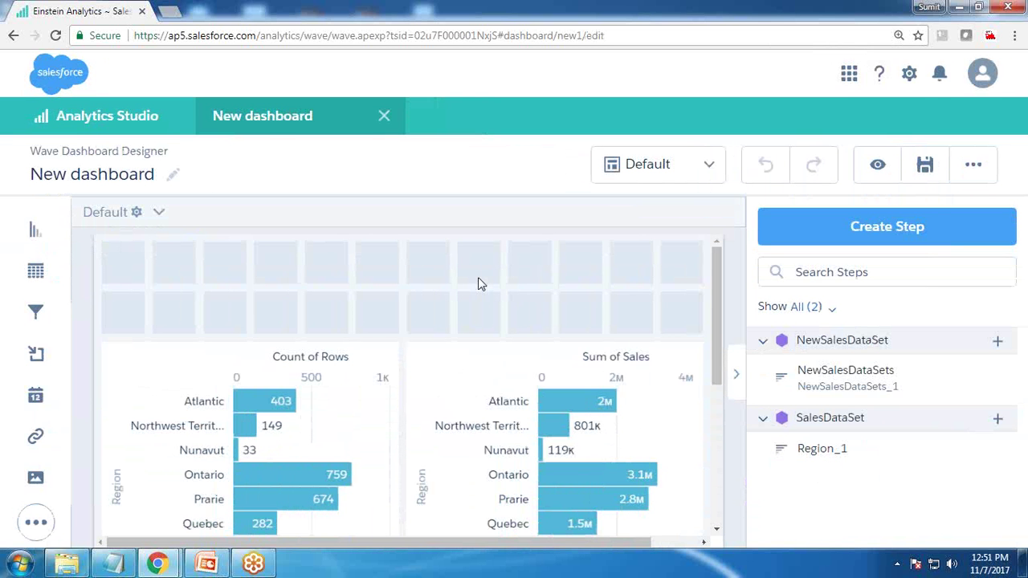
{"action": "key", "text": "ctrl+minus"}
{"action": "key", "text": "ctrl+minus"}
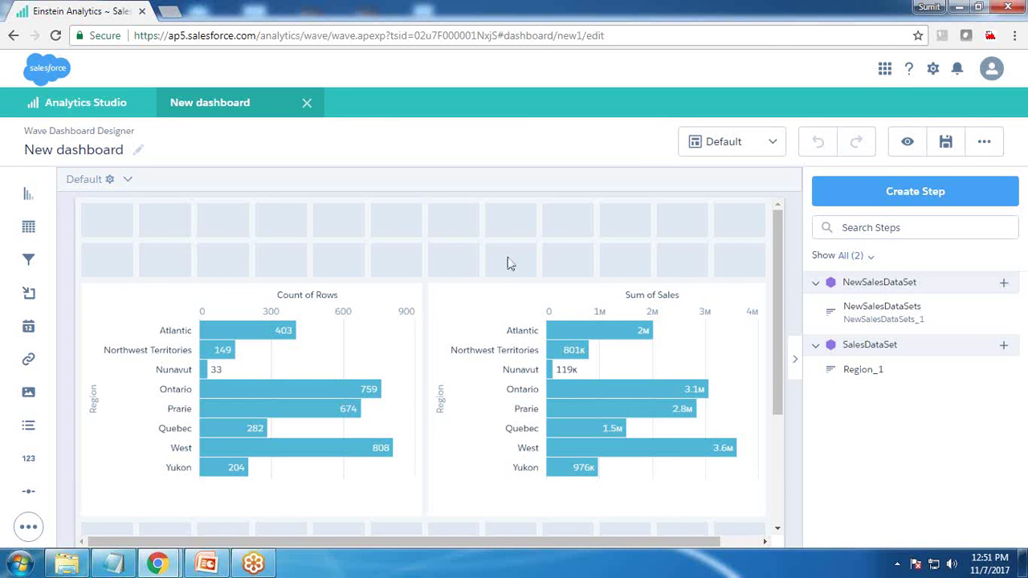
{"action": "key", "text": "ctrl+plus"}
{"action": "key", "text": "ctrl+minus"}
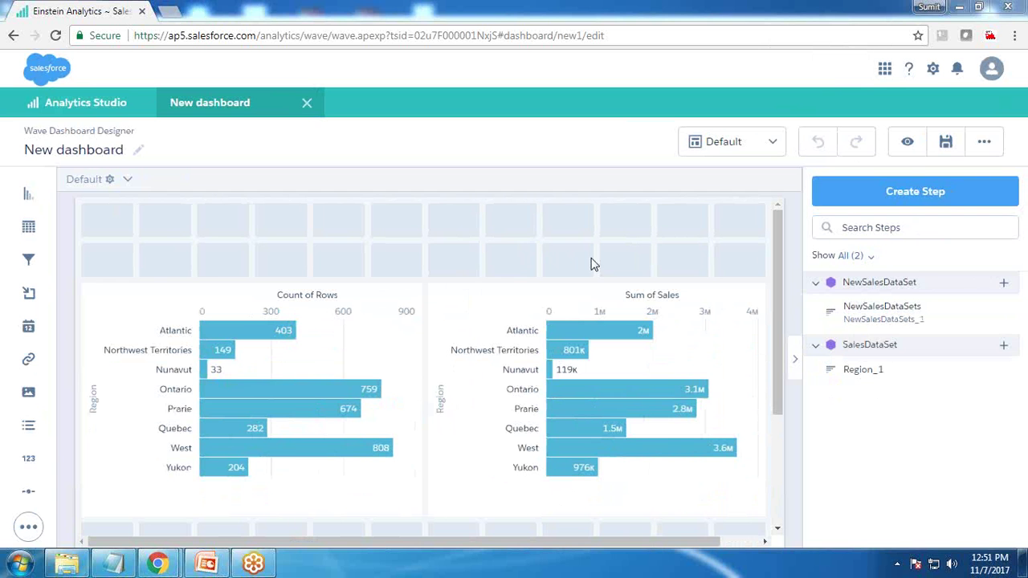
{"action": "left_click", "coordinate": [975, 147]}
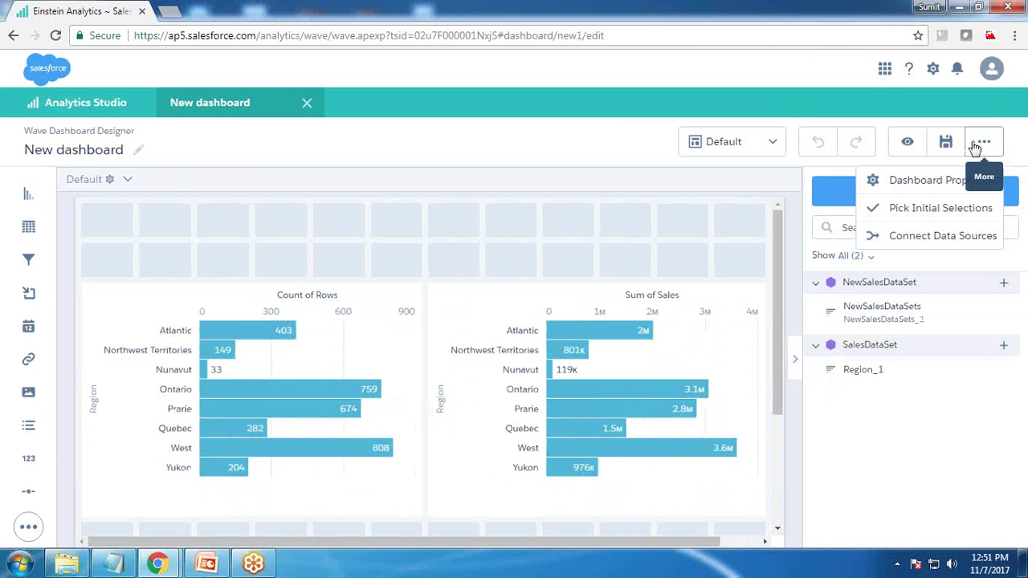
{"action": "left_click", "coordinate": [902, 242]}
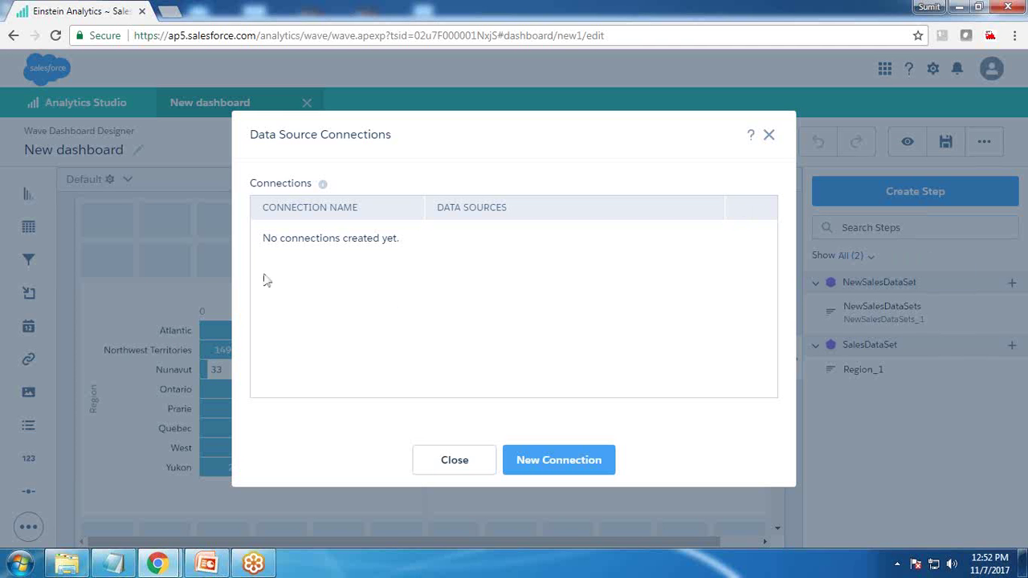
{"action": "left_click", "coordinate": [554, 460]}
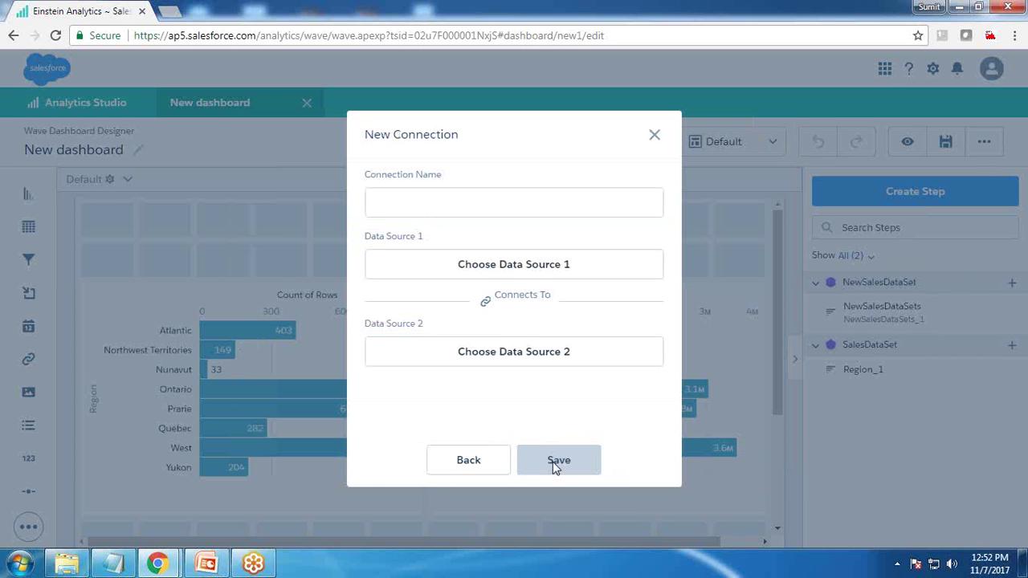
{"action": "left_click", "coordinate": [401, 203]}
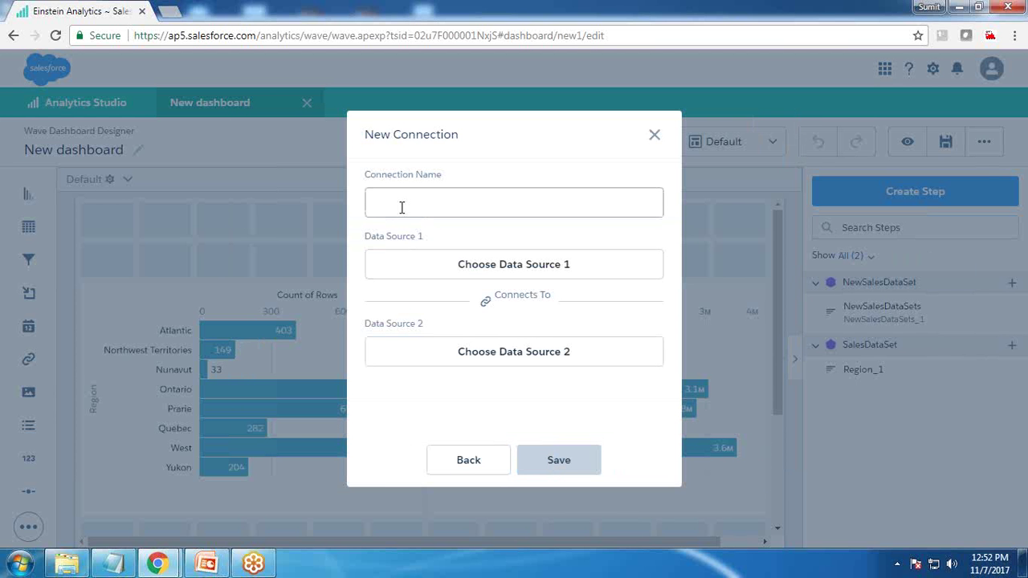
{"action": "type", "text": "Connected"}
{"action": "key", "text": "BackSpace"}
{"action": "key", "text": "BackSpace"}
{"action": "key", "text": "BackSpace"}
{"action": "key", "text": "BackSpace"}
{"action": "key", "text": "BackSpace"}
{"action": "key", "text": "BackSpace"}
{"action": "key", "text": "BackSpace"}
{"action": "key", "text": "BackSpace"}
{"action": "type", "text": "TestConnection"}
{"action": "left_click", "coordinate": [498, 270]}
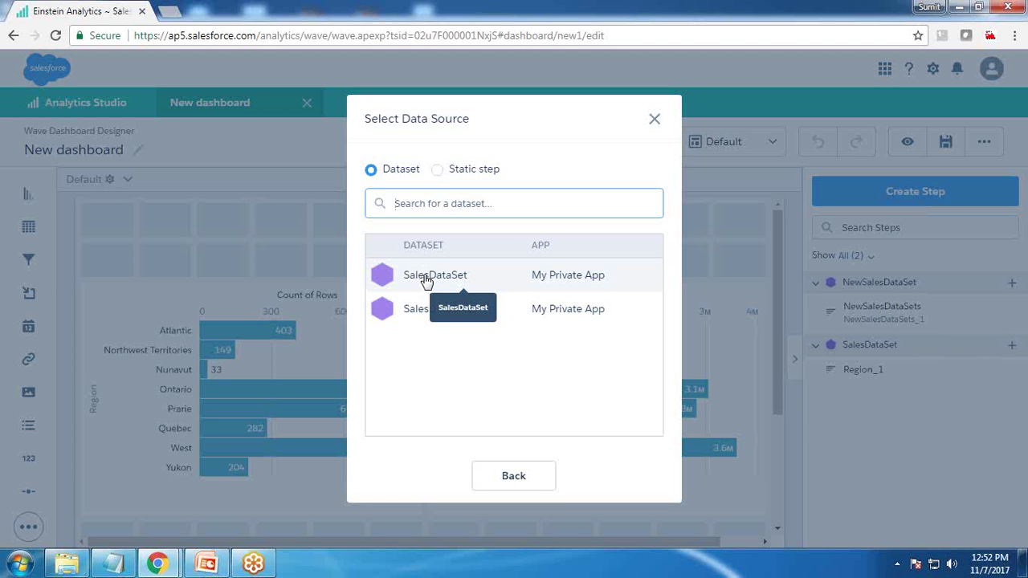
{"action": "left_click", "coordinate": [647, 120]}
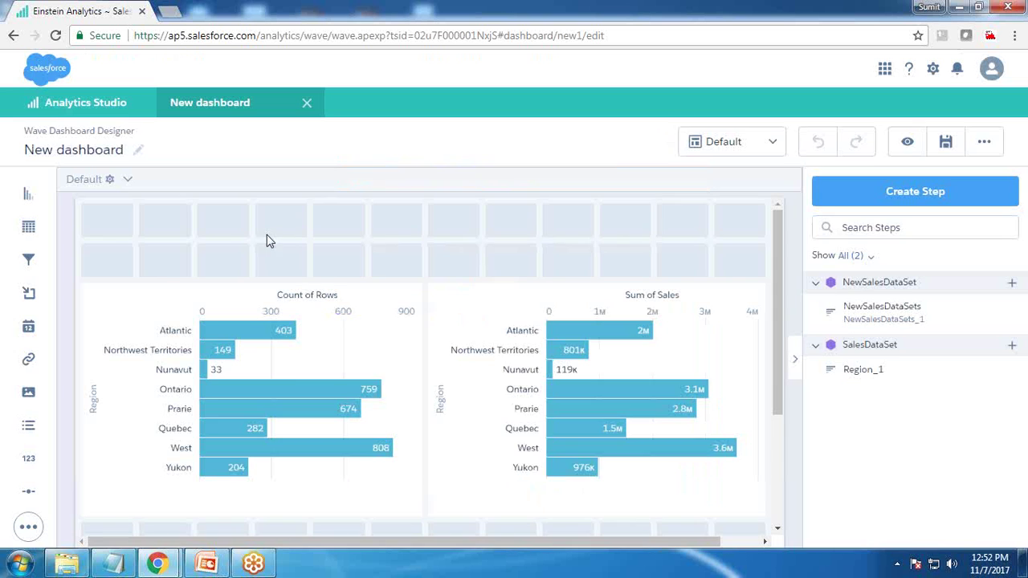
Check the names of the two datasets in the dashboard JSON and return to the designer.
{"action": "key", "text": "ctrl+e"}
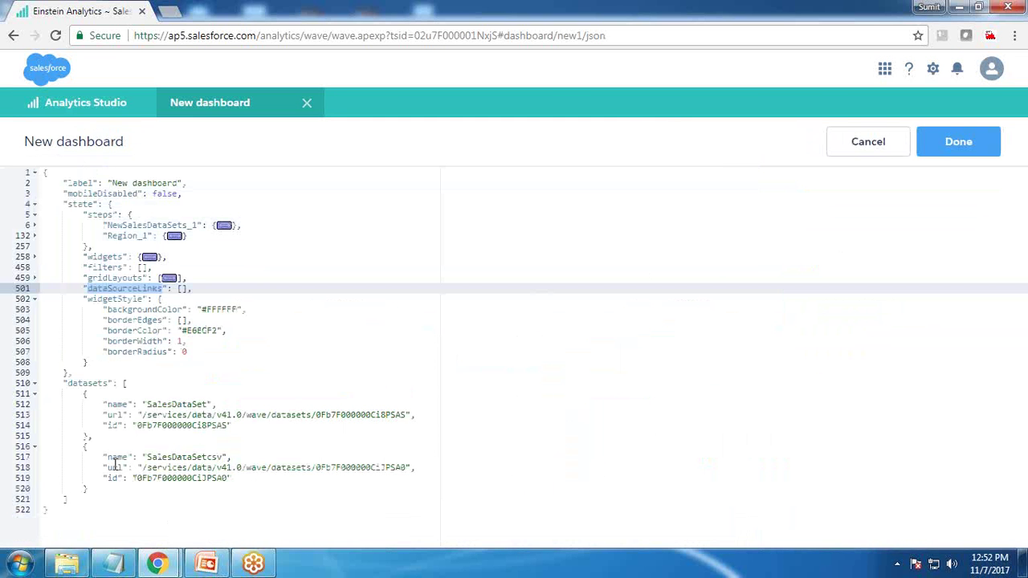
{"action": "left_click_drag", "start_coordinate": [145, 404], "coordinate": [229, 404]}
{"action": "left_click_drag", "start_coordinate": [143, 457], "coordinate": [232, 457]}
{"action": "left_click_drag", "start_coordinate": [142, 404], "coordinate": [218, 404]}
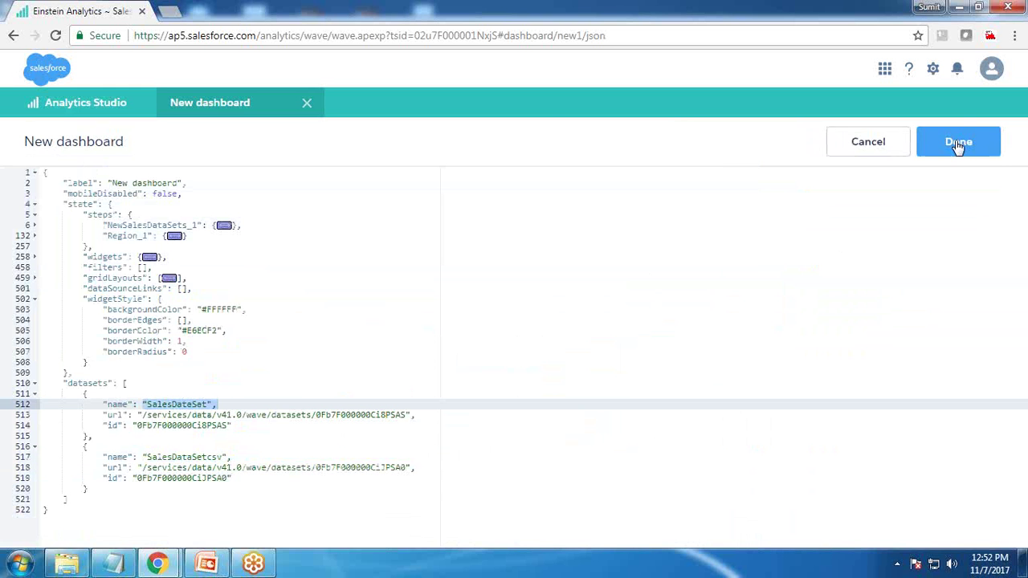
{"action": "left_click", "coordinate": [958, 141]}
Start a new data source connection and name it TestConnection.
{"action": "left_click", "coordinate": [984, 142]}
{"action": "left_click", "coordinate": [851, 239]}
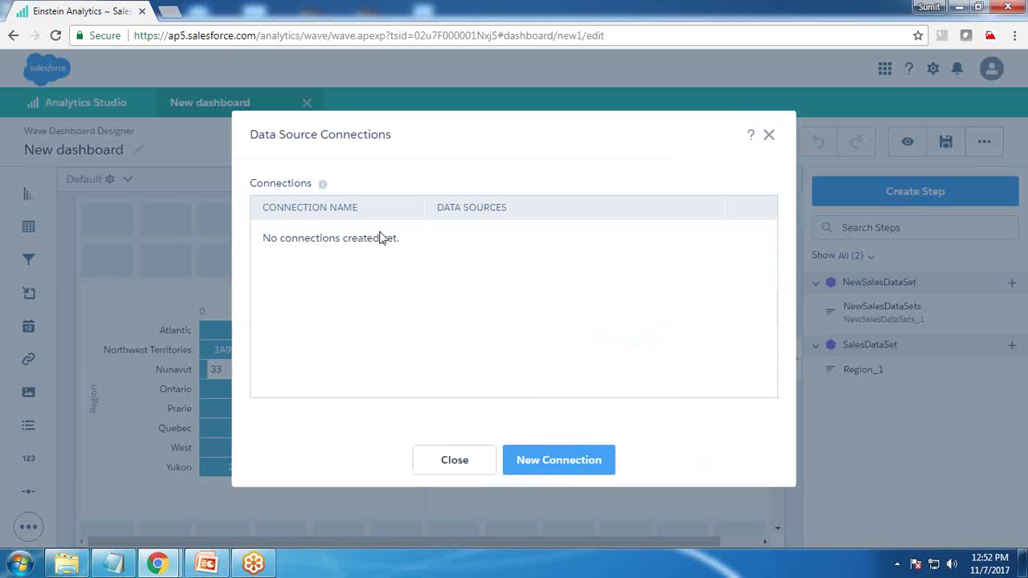
{"action": "left_click", "coordinate": [572, 459]}
{"action": "left_click", "coordinate": [405, 202]}
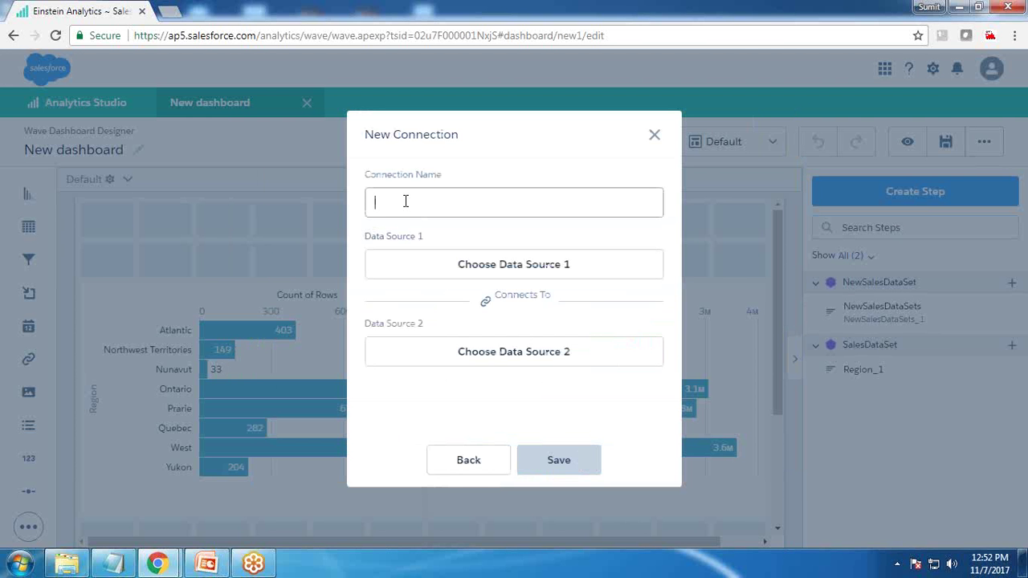
{"action": "type", "text": "TestConnection"}
Set Data Source 1 of the connection to the Region field of SalesDataSet.
{"action": "left_click", "coordinate": [474, 265]}
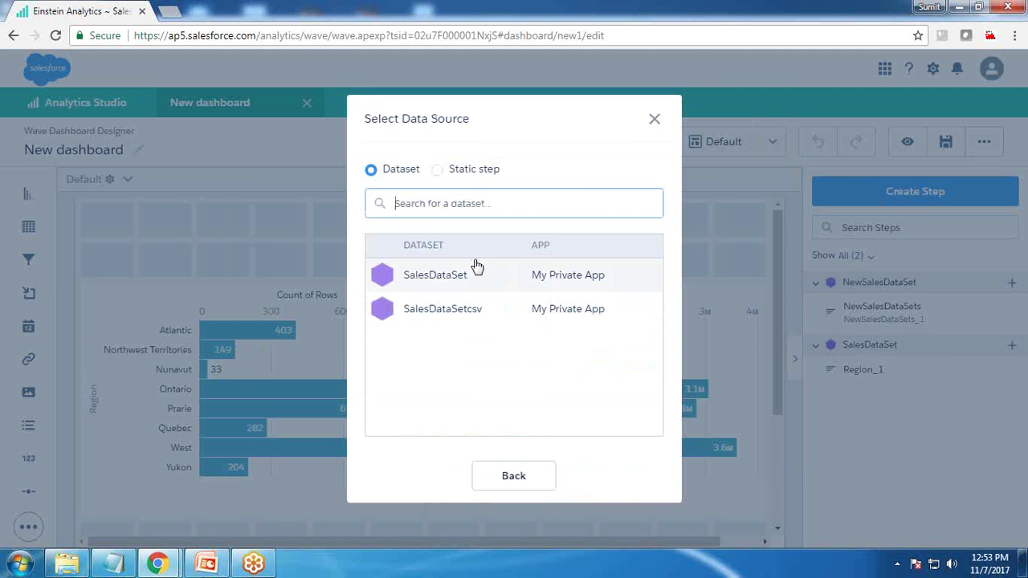
{"action": "left_click", "coordinate": [436, 277]}
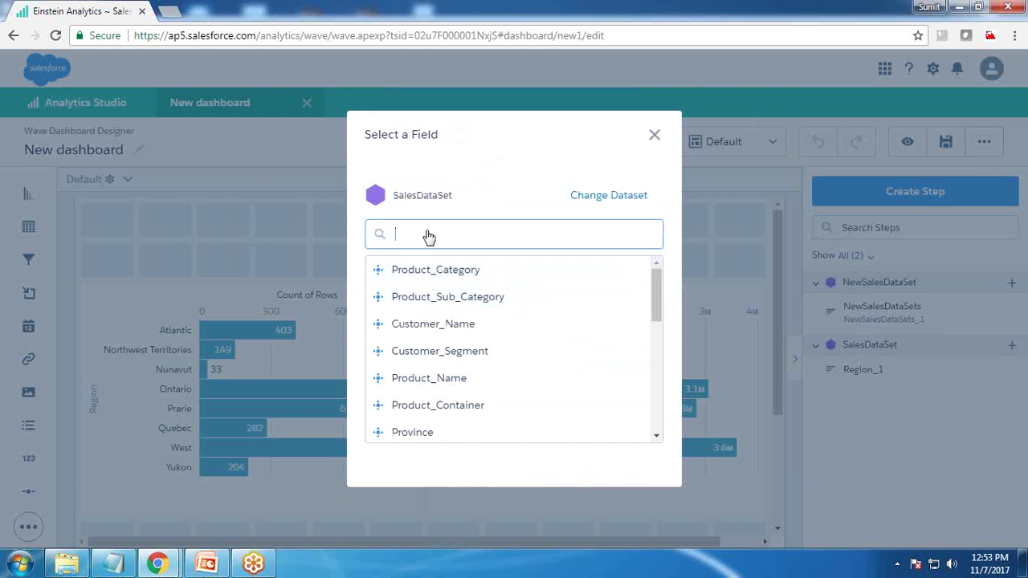
{"action": "type", "text": "re"}
{"action": "left_click", "coordinate": [406, 270]}
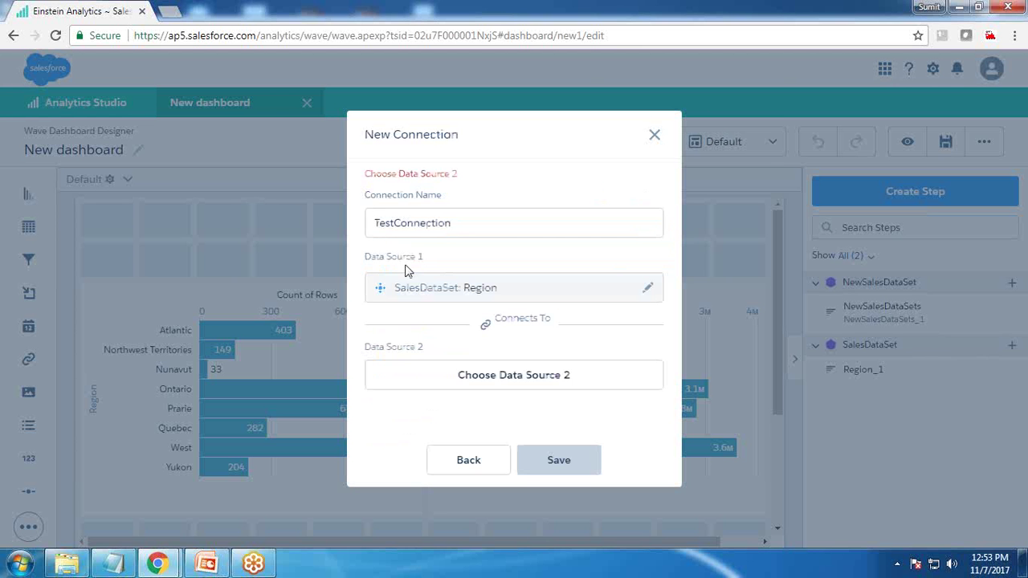
Set Data Source 2 to the Region field of NewSalesDataSet (SalesDataSetcsv), then save the connection and close the connections dialog.
{"action": "left_click", "coordinate": [502, 379]}
{"action": "left_click", "coordinate": [431, 320]}
{"action": "type", "text": "regi"}
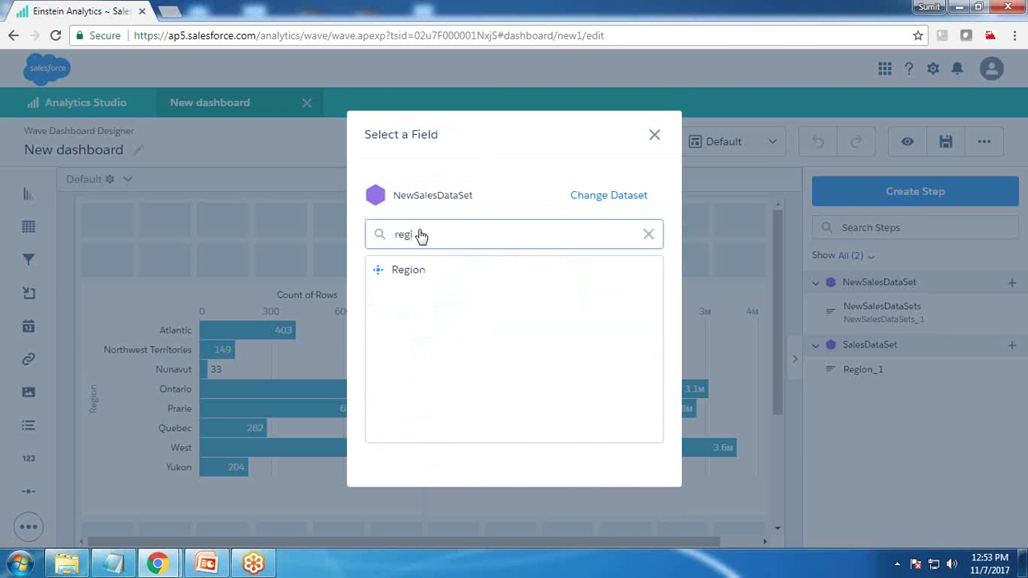
{"action": "left_click", "coordinate": [396, 279]}
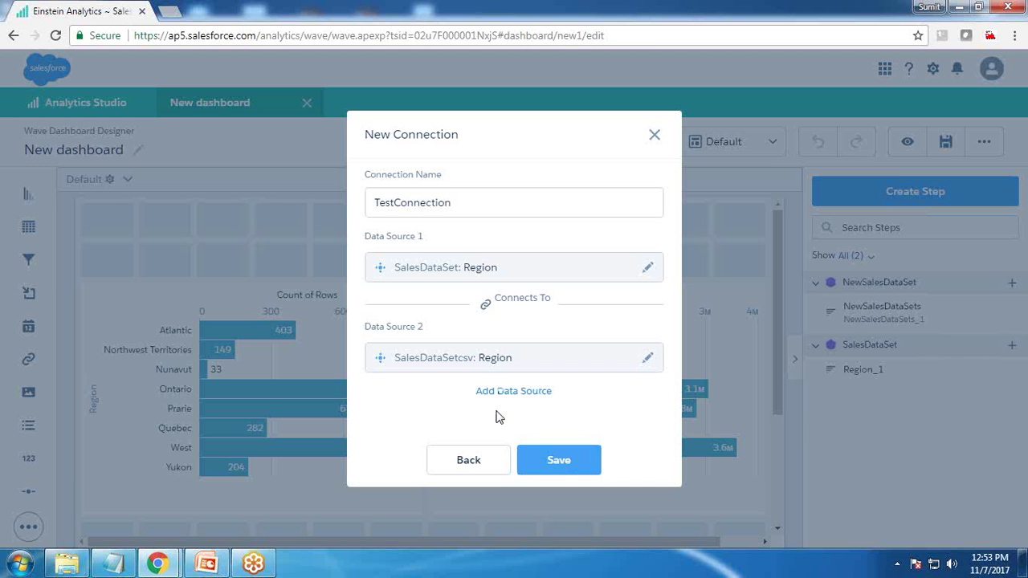
{"action": "left_click", "coordinate": [554, 469]}
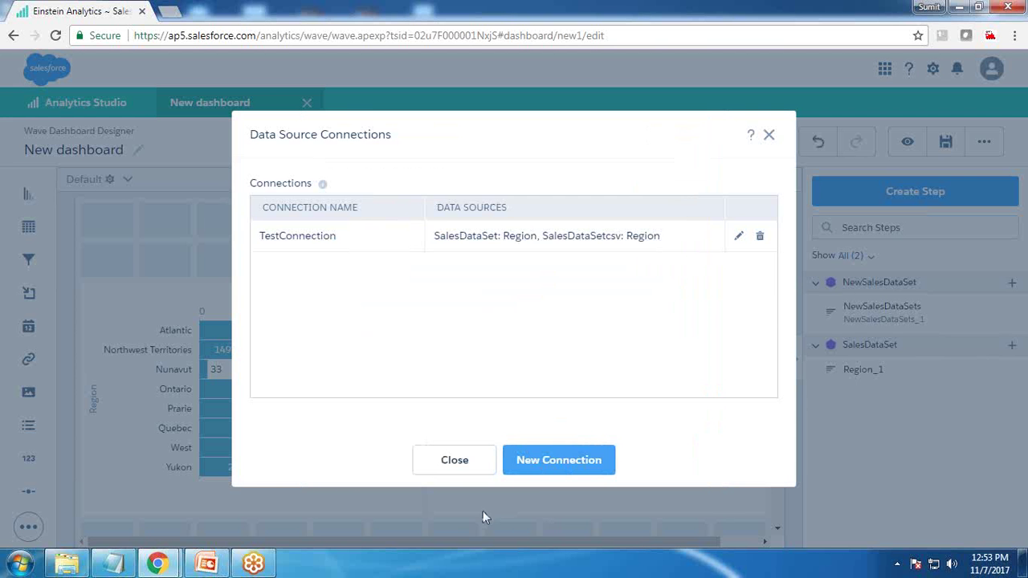
{"action": "left_click", "coordinate": [452, 461]}
Open the dashboard JSON and collapse the two step definitions, the widgets and the gridLayouts sections to expose dataSourceLinks.
{"action": "key", "text": "ctrl+e"}
{"action": "left_click", "coordinate": [34, 227]}
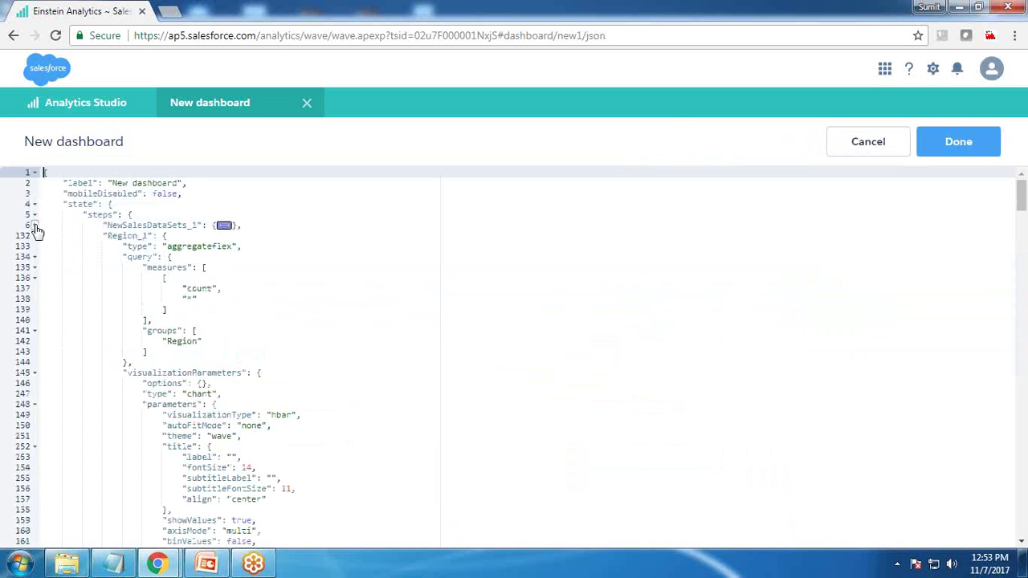
{"action": "left_click", "coordinate": [34, 237]}
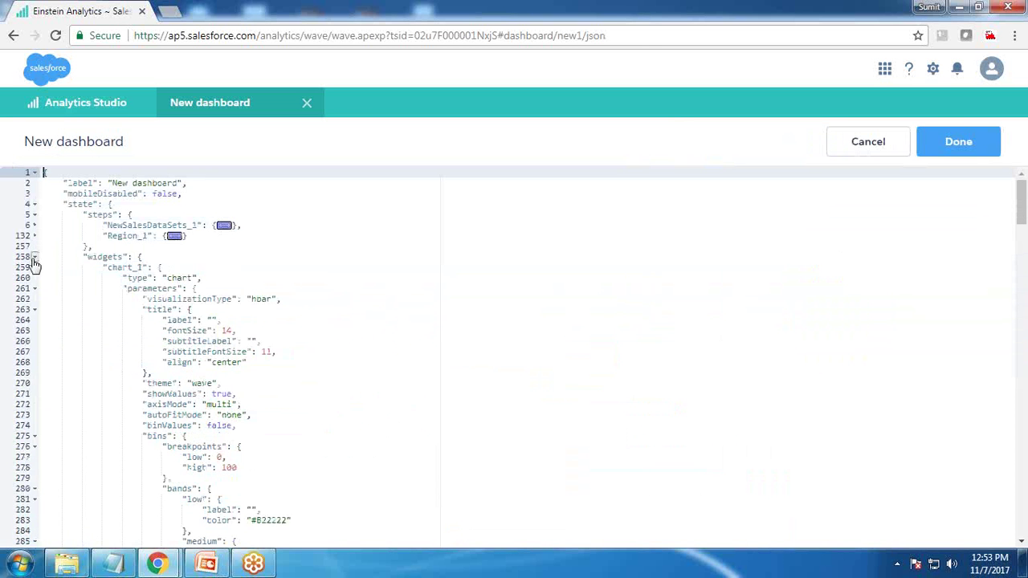
{"action": "left_click", "coordinate": [34, 258]}
{"action": "left_click", "coordinate": [35, 278]}
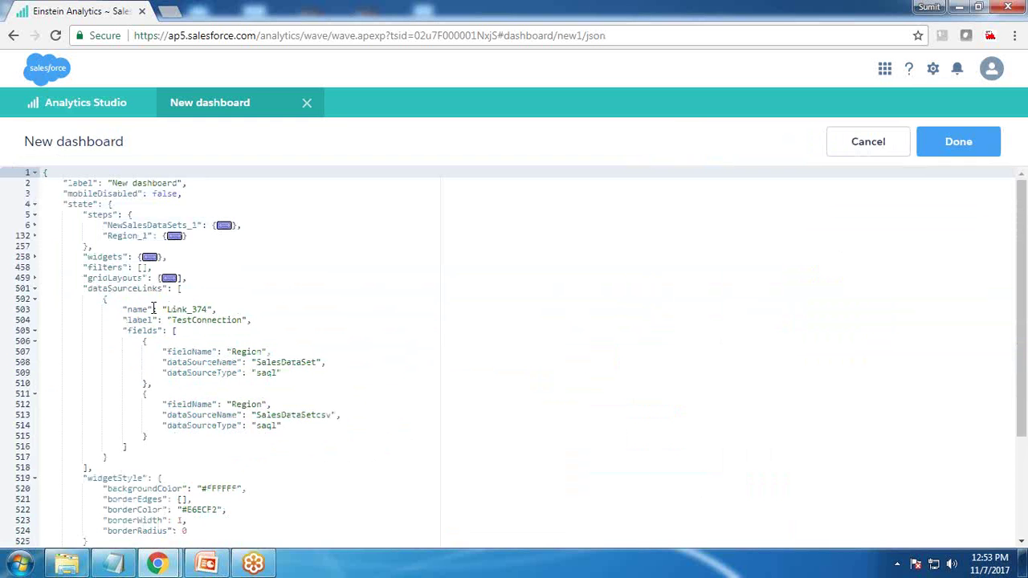
Examine the TestConnection entry with its name, label and fields under dataSourceLinks, then return to the dashboard designer.
{"action": "scroll", "coordinate": [154, 303], "scroll_direction": "down", "scroll_amount": 1}
{"action": "key", "text": "ctrl+plus"}
{"action": "key", "text": "ctrl+plus"}
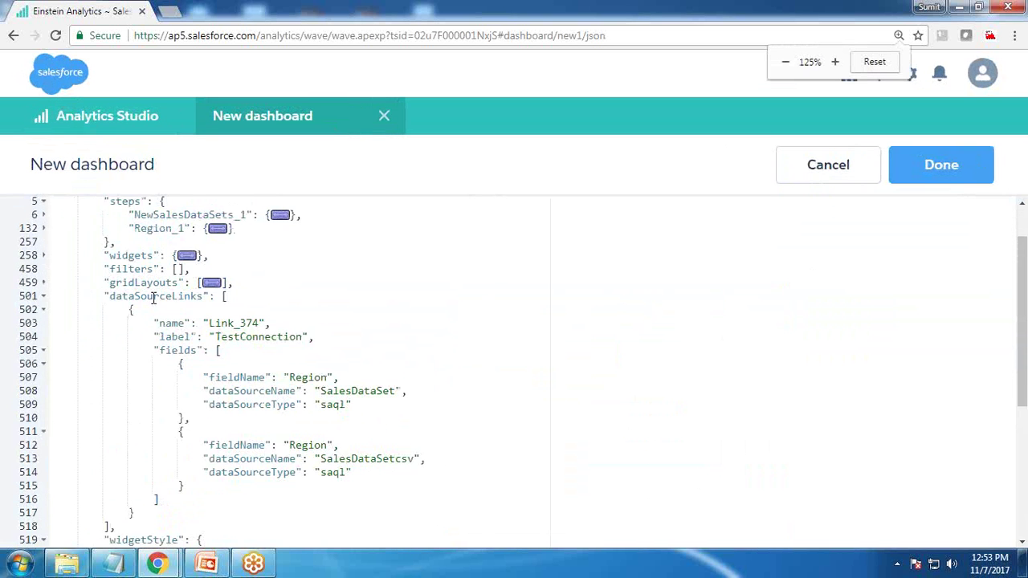
{"action": "scroll", "coordinate": [152, 297], "scroll_direction": "down", "scroll_amount": 1}
{"action": "left_click_drag", "start_coordinate": [159, 267], "coordinate": [232, 431]}
{"action": "left_click", "coordinate": [209, 348]}
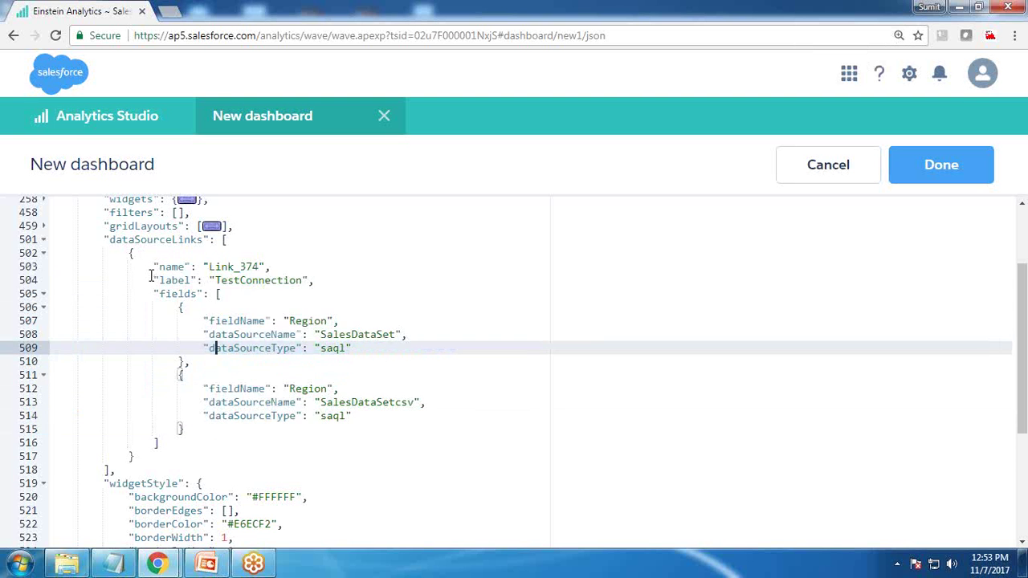
{"action": "left_click_drag", "start_coordinate": [153, 267], "coordinate": [212, 434]}
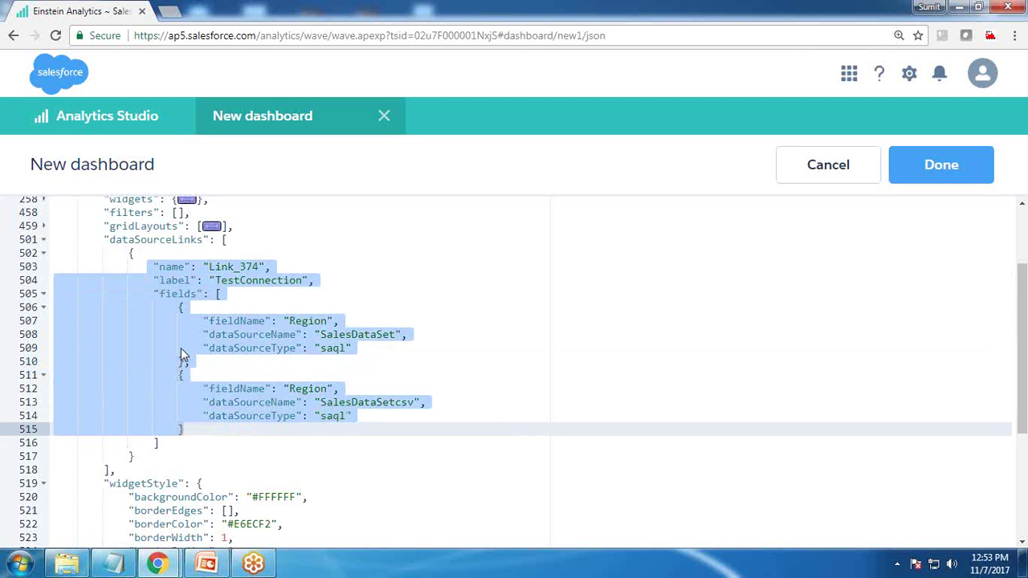
{"action": "left_click", "coordinate": [941, 160]}
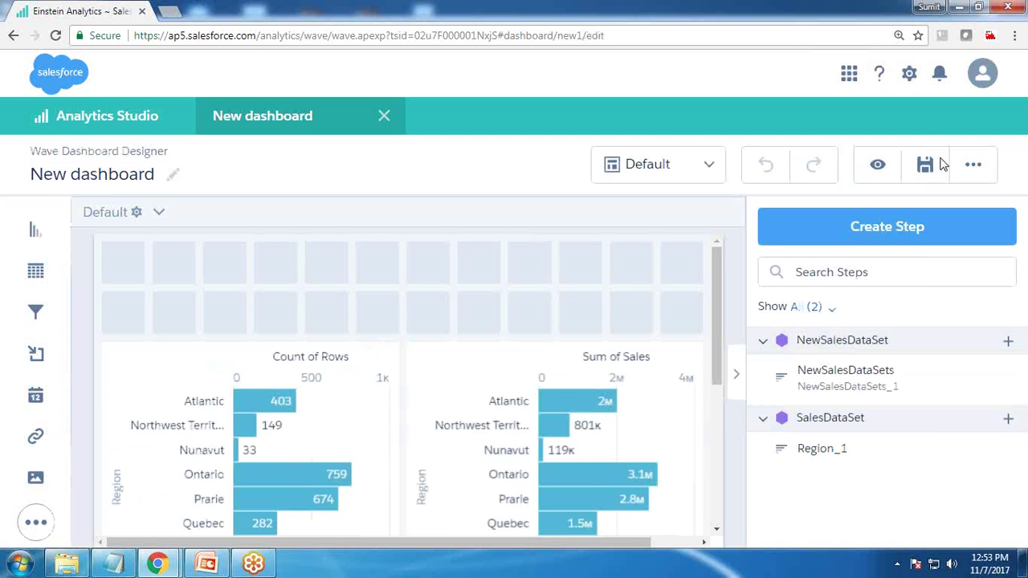
Set the page zoom to 110% and preview the dashboard.
{"action": "key", "text": "ctrl+minus"}
{"action": "key", "text": "ctrl+minus"}
{"action": "key", "text": "ctrl+minus"}
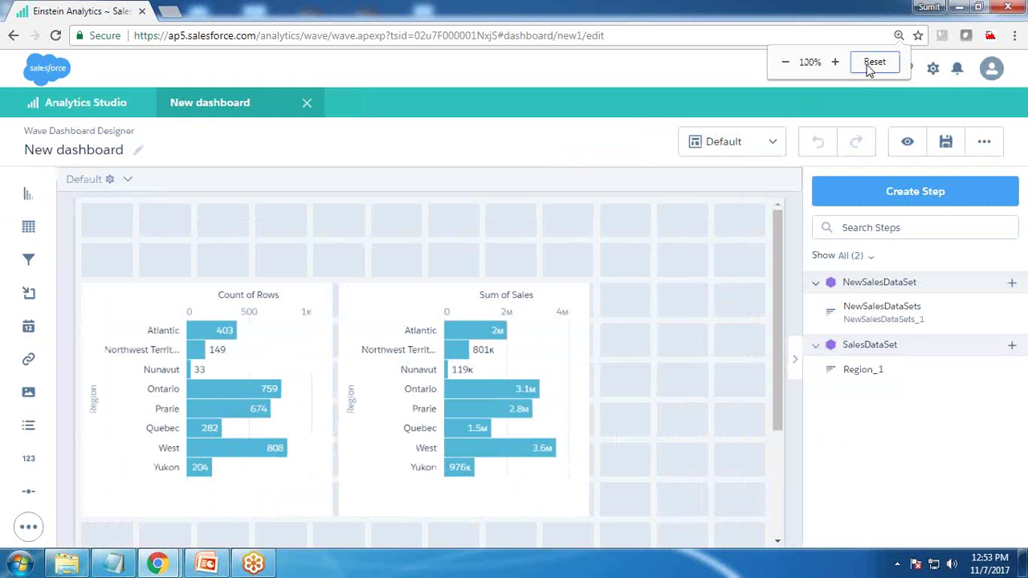
{"action": "left_click", "coordinate": [867, 64]}
{"action": "left_click", "coordinate": [835, 62]}
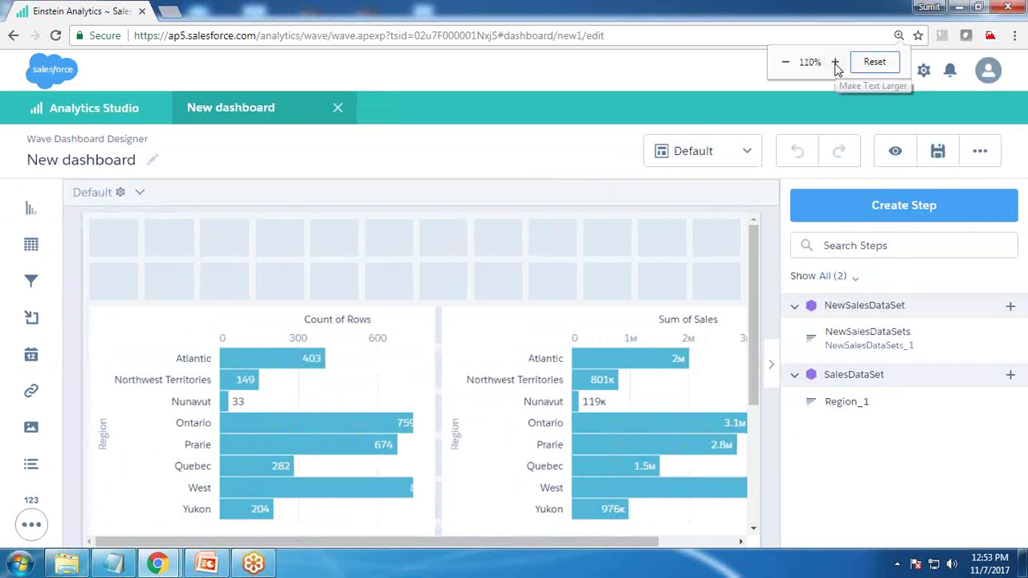
{"action": "left_click", "coordinate": [895, 151]}
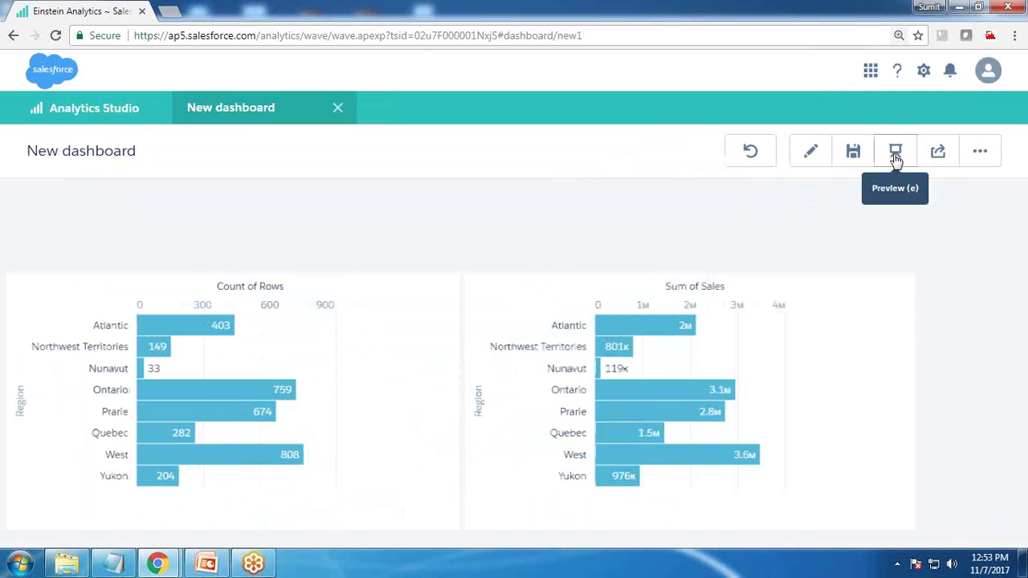
Test the connection by selecting and clearing Atlantic in the Count of Rows chart and Ontario in the Sum of Sales chart.
{"action": "mouse_move", "coordinate": [188, 329]}
{"action": "left_click", "coordinate": [158, 333]}
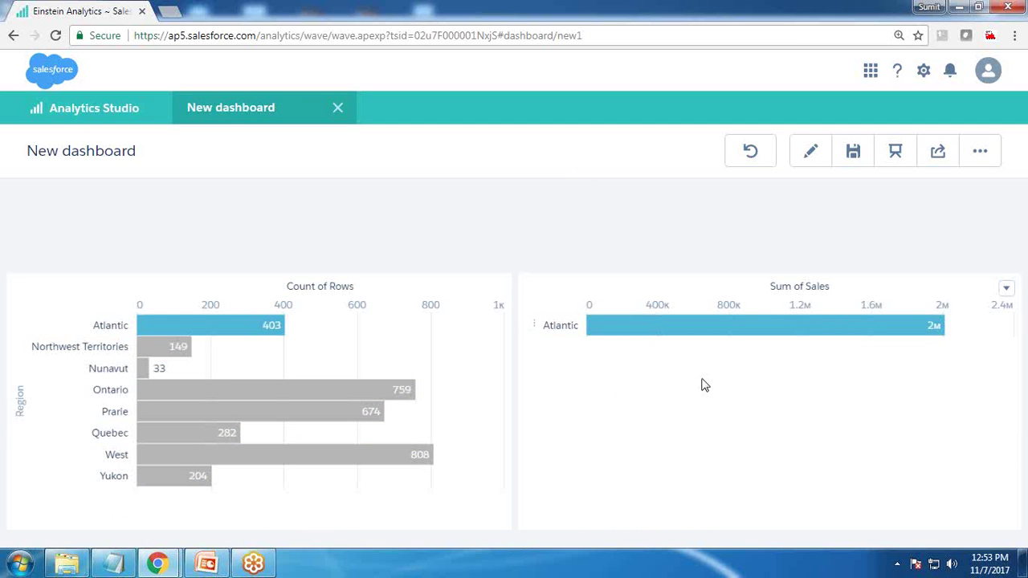
{"action": "left_click", "coordinate": [223, 328]}
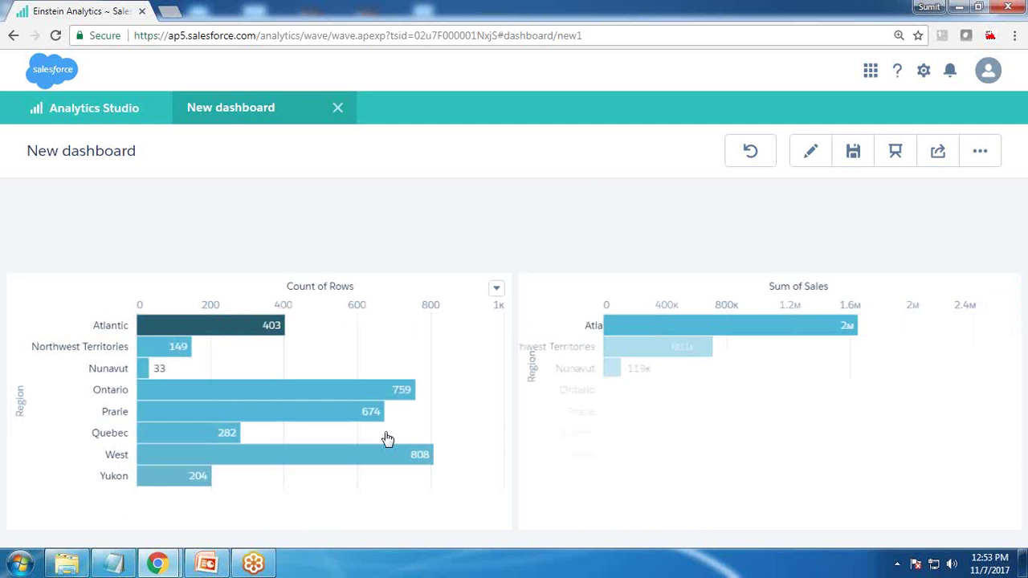
{"action": "left_click", "coordinate": [690, 396]}
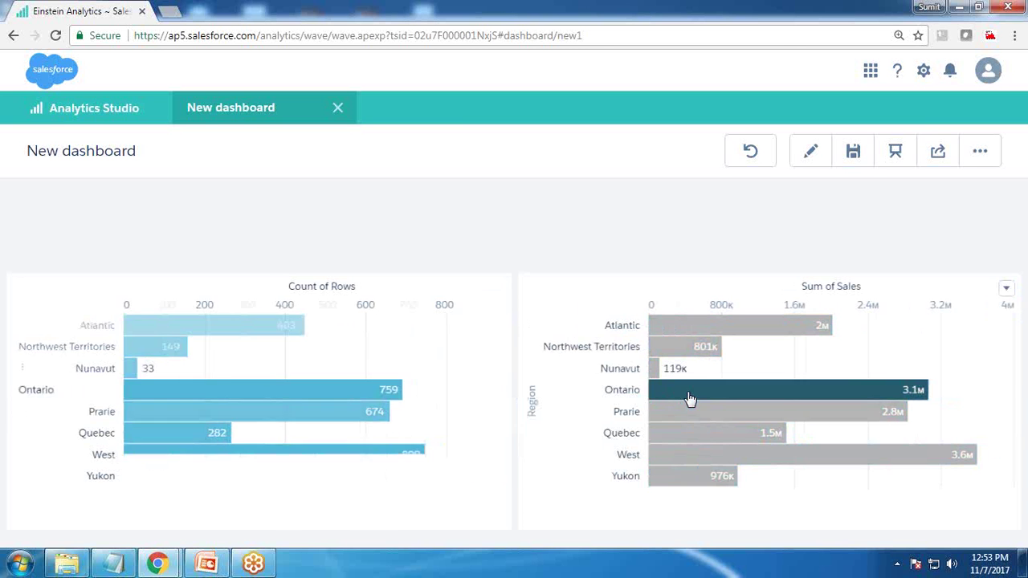
{"action": "left_click", "coordinate": [717, 393]}
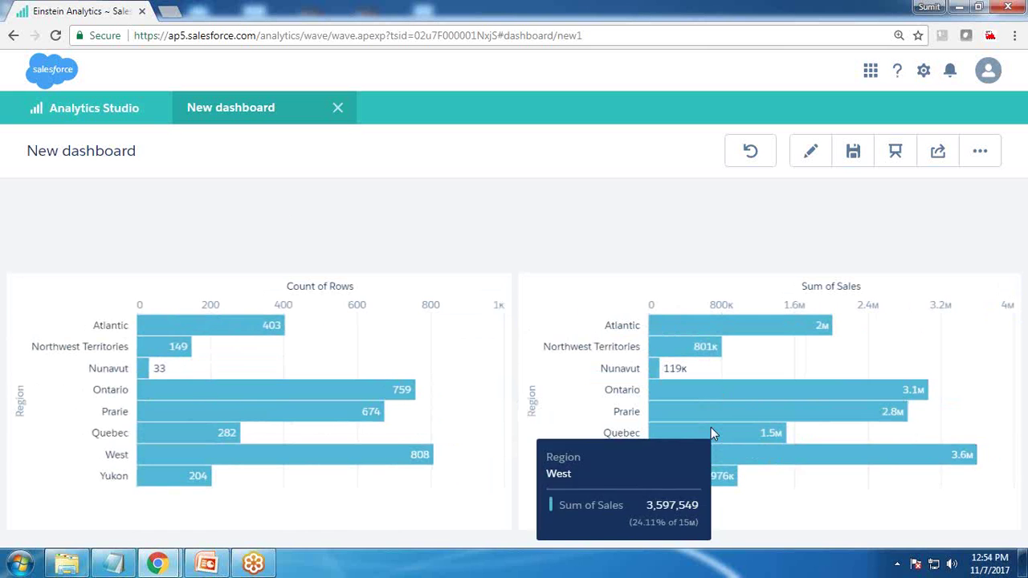